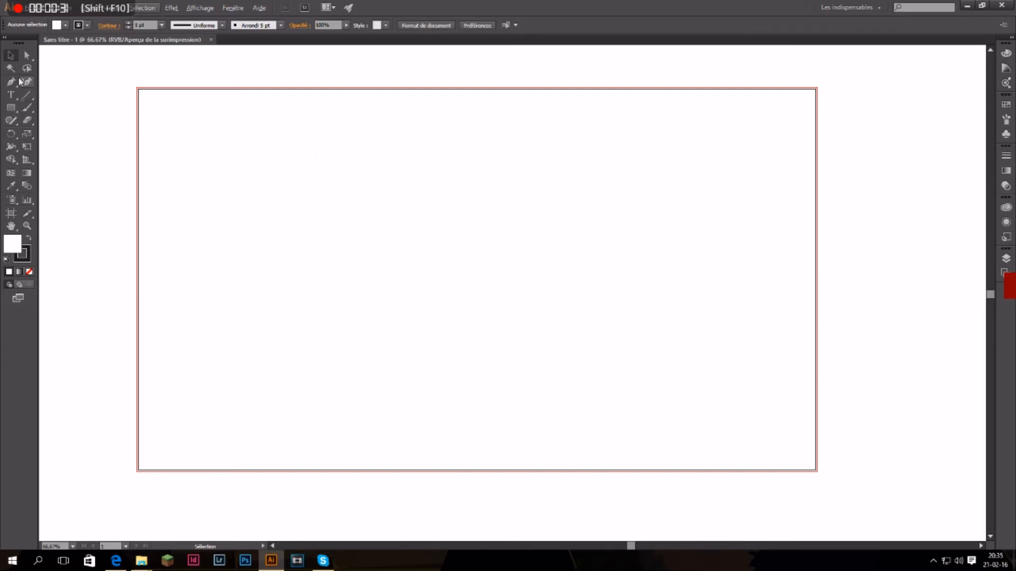
# Draw the curved two-lobed tail of a shark outline on the artboard with the Pen tool.
pyautogui.click(8, 85)
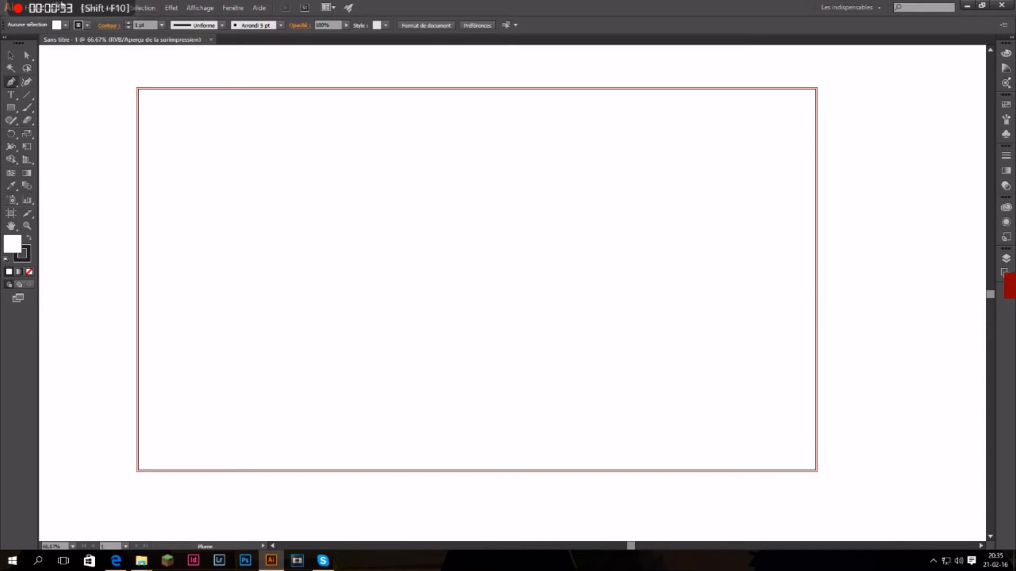
pyautogui.click(94, 9)
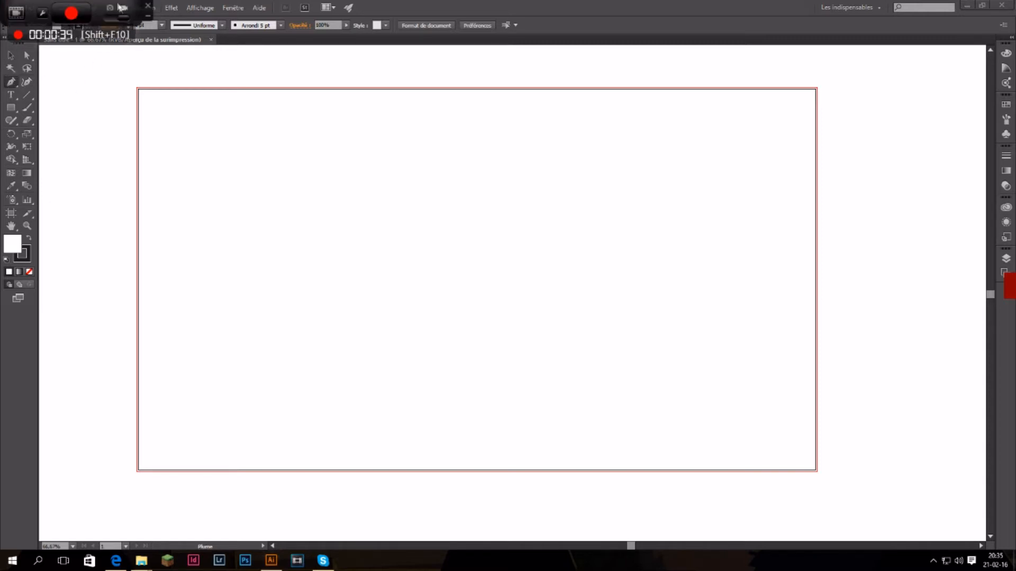
pyautogui.click(148, 17)
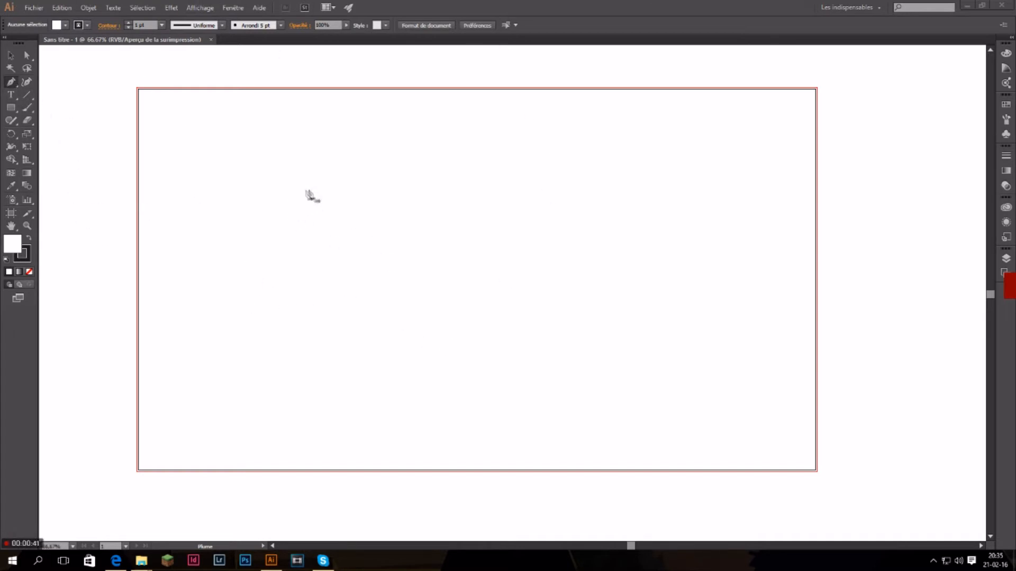
pyautogui.click(315, 179)
pyautogui.click(359, 217)
pyautogui.moveTo(267, 175); pyautogui.dragTo(226, 220)
pyautogui.moveTo(267, 176); pyautogui.dragTo(329, 264)
pyautogui.moveTo(326, 256); pyautogui.dragTo(312, 284)
pyautogui.moveTo(293, 342); pyautogui.dragTo(264, 336)
pyautogui.moveTo(301, 392); pyautogui.dragTo(332, 377)
pyautogui.moveTo(369, 300); pyautogui.dragTo(363, 265)
# Continue the shark outline along the belly, around the pointed snout and back to the base of the dorsal fin.
pyautogui.click(371, 302)
pyautogui.moveTo(449, 298); pyautogui.dragTo(455, 282)
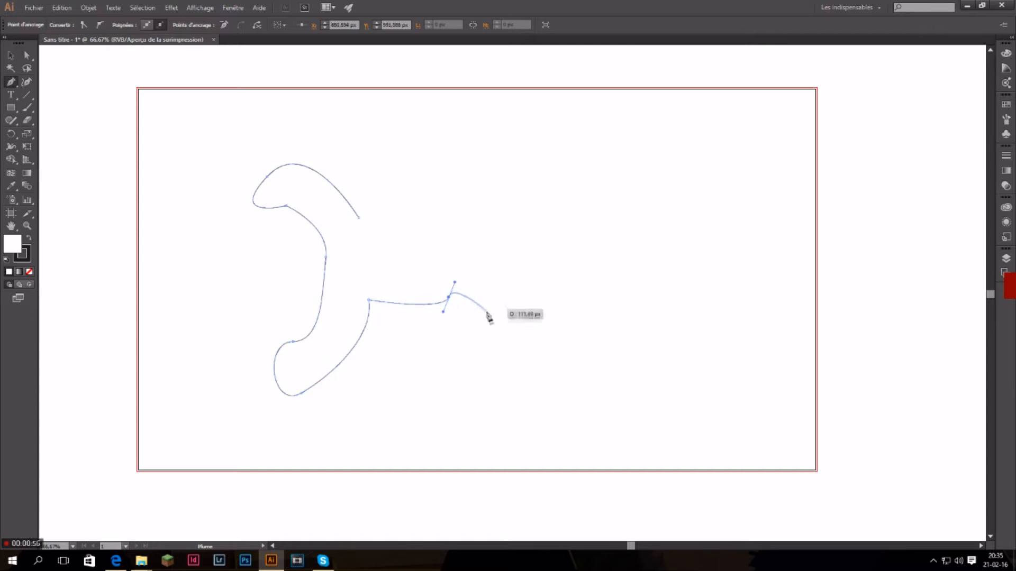
pyautogui.click(449, 298)
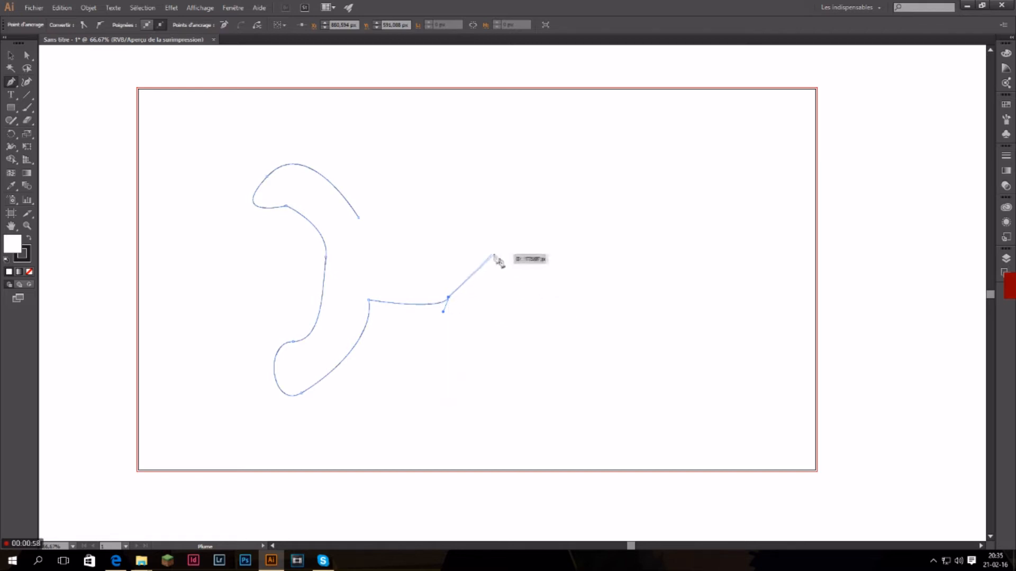
pyautogui.moveTo(532, 286); pyautogui.dragTo(529, 270)
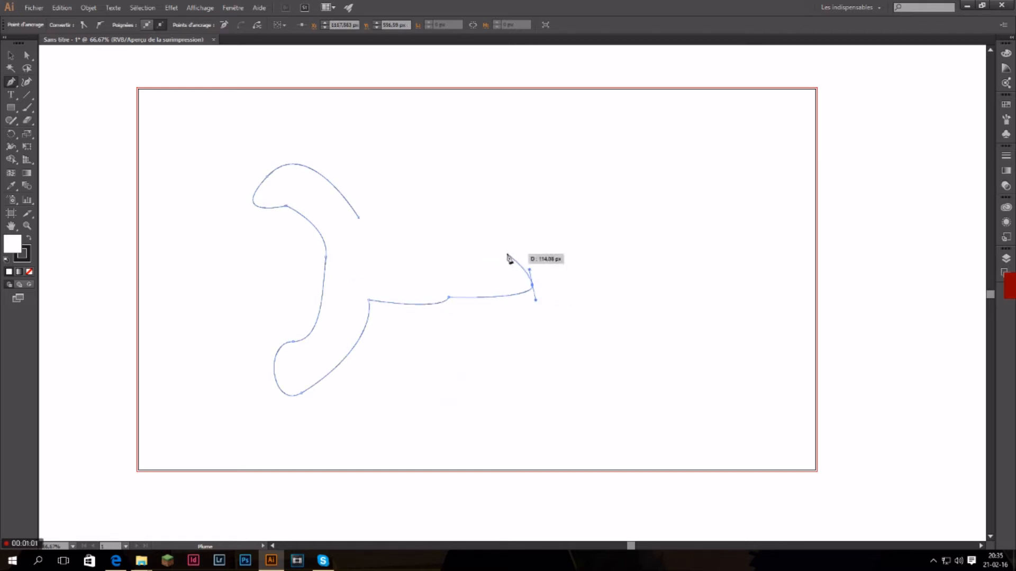
pyautogui.moveTo(458, 231); pyautogui.dragTo(445, 233)
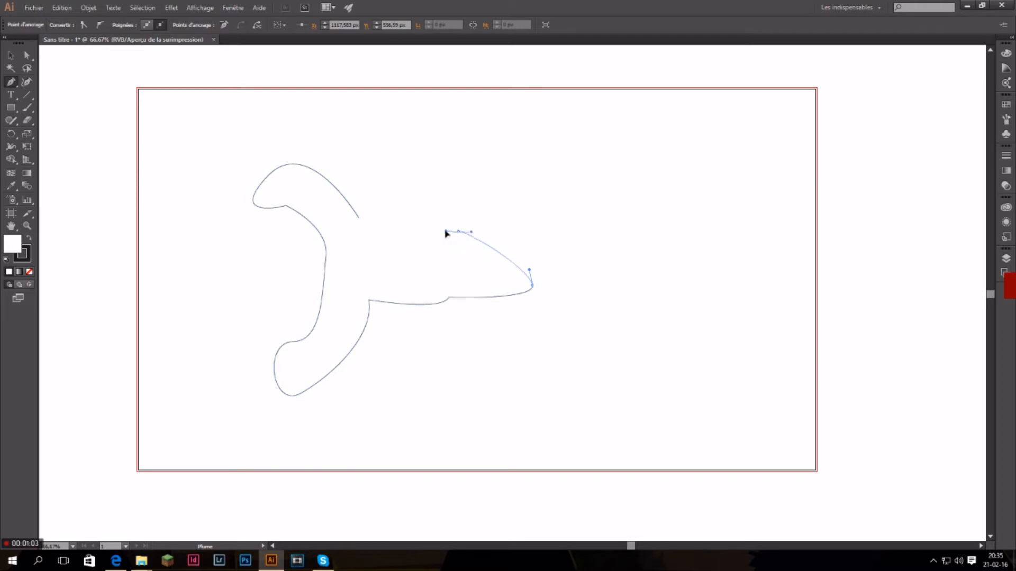
pyautogui.click(458, 232)
# Draw the pointed dorsal fin and close the shark outline at the tail's starting anchor.
pyautogui.moveTo(426, 189); pyautogui.dragTo(397, 184)
pyautogui.click(426, 187)
pyautogui.moveTo(421, 223); pyautogui.dragTo(403, 226)
pyautogui.click(359, 218)
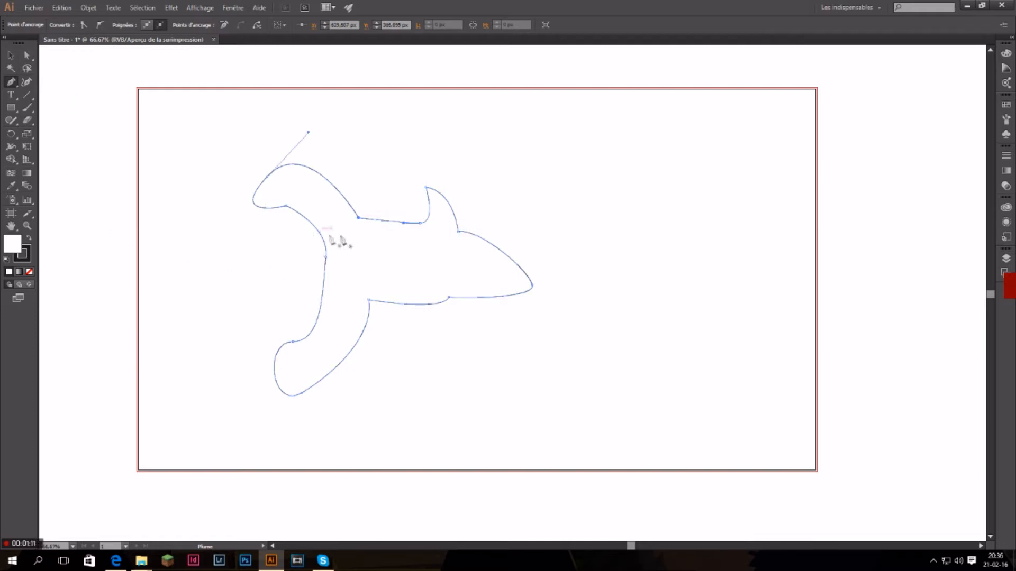
# Add two short vertical gill lines inside the shark's head.
pyautogui.moveTo(458, 256)
pyautogui.mouseDown()
pyautogui.moveTo(456, 269)
pyautogui.moveTo(476, 257)
pyautogui.mouseUp()
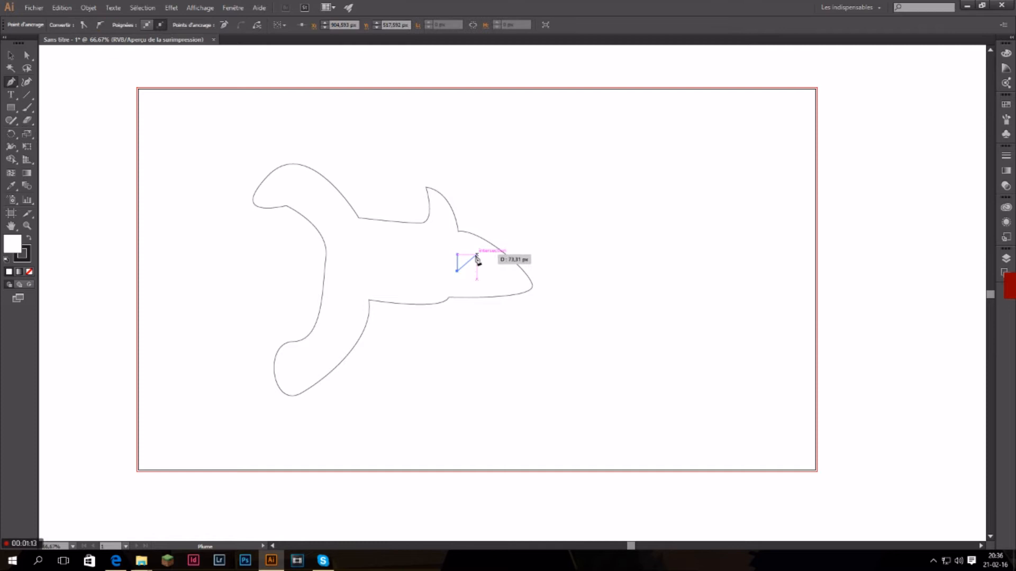
pyautogui.keyDown('ctrl'); pyautogui.click(476, 256); pyautogui.keyUp('ctrl')
pyautogui.click(472, 254)
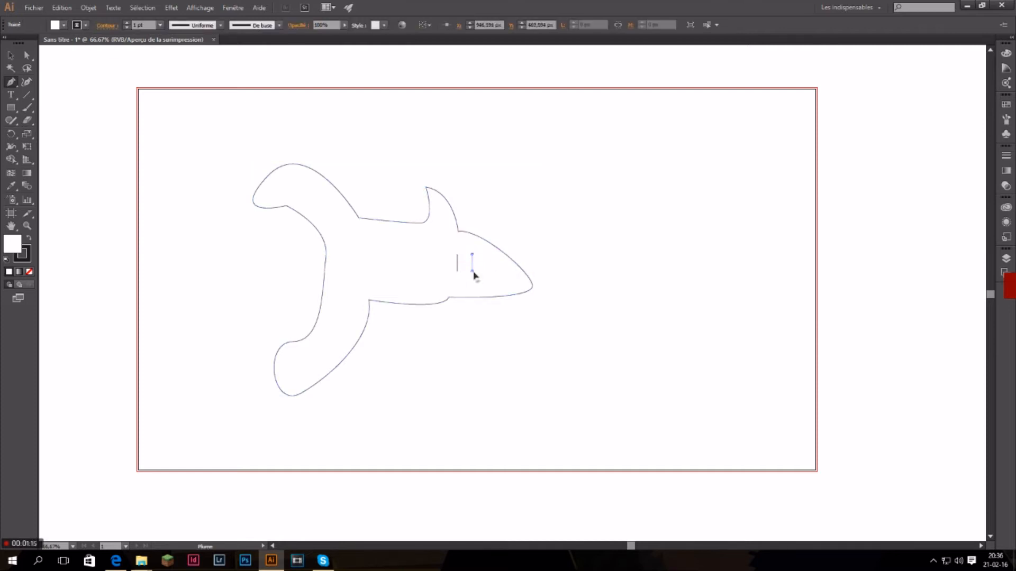
pyautogui.click(472, 270)
pyautogui.click(10, 56)
pyautogui.click(201, 181)
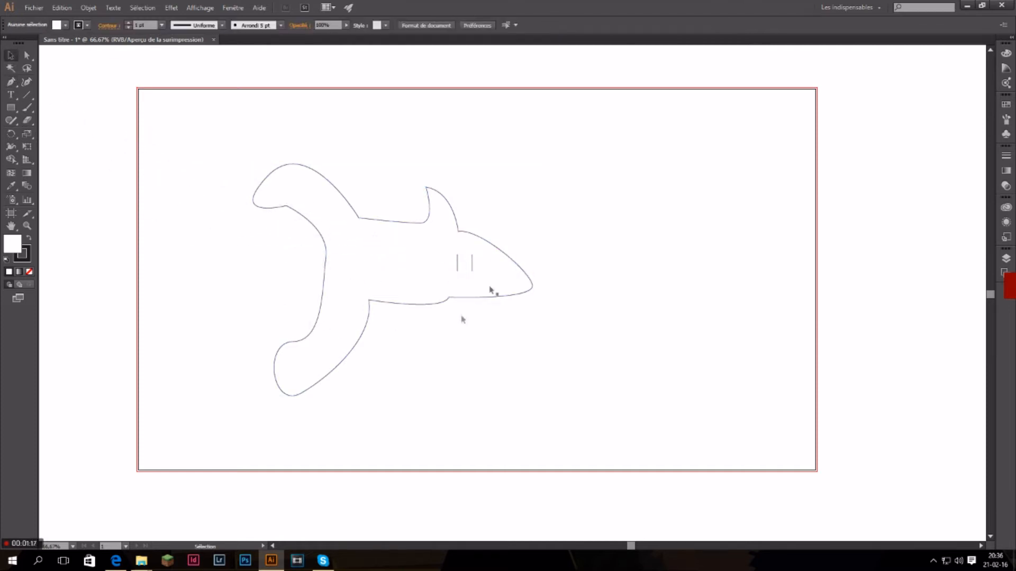
# Delete the whole shark drawing, including the leftover anchor point at its snout.
pyautogui.moveTo(255, 185); pyautogui.dragTo(515, 403)
pyautogui.press('Delete')
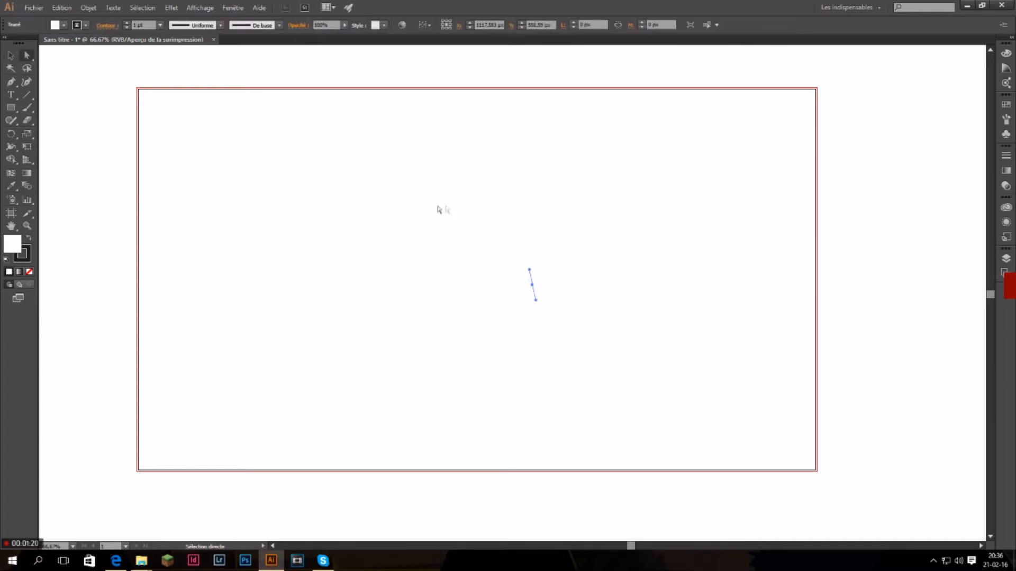
pyautogui.press('Delete')
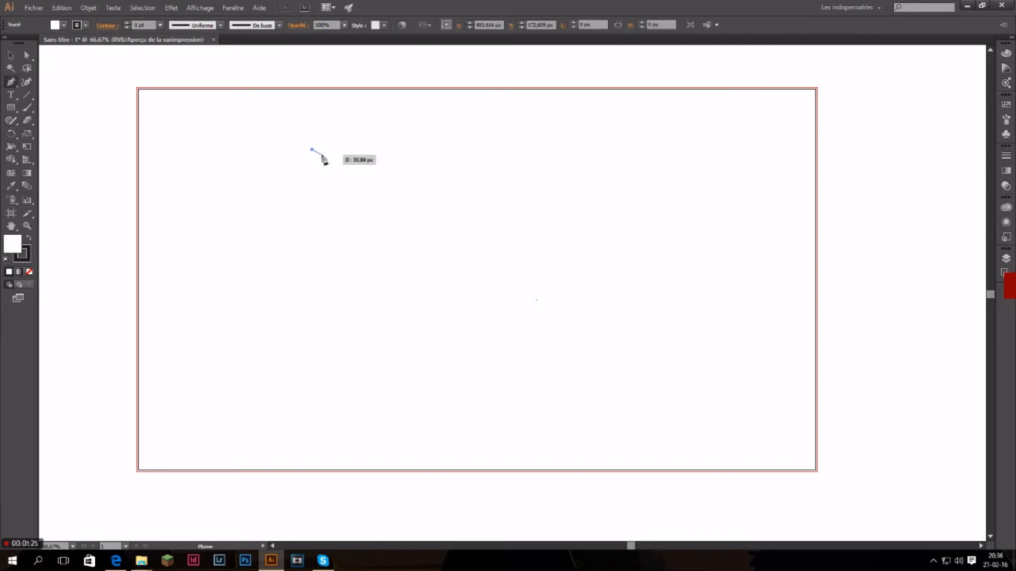
# Draw a closed, rounded eyeglass lens about 289 px wide and 186 px high with the Pen tool.
pyautogui.click(301, 187)
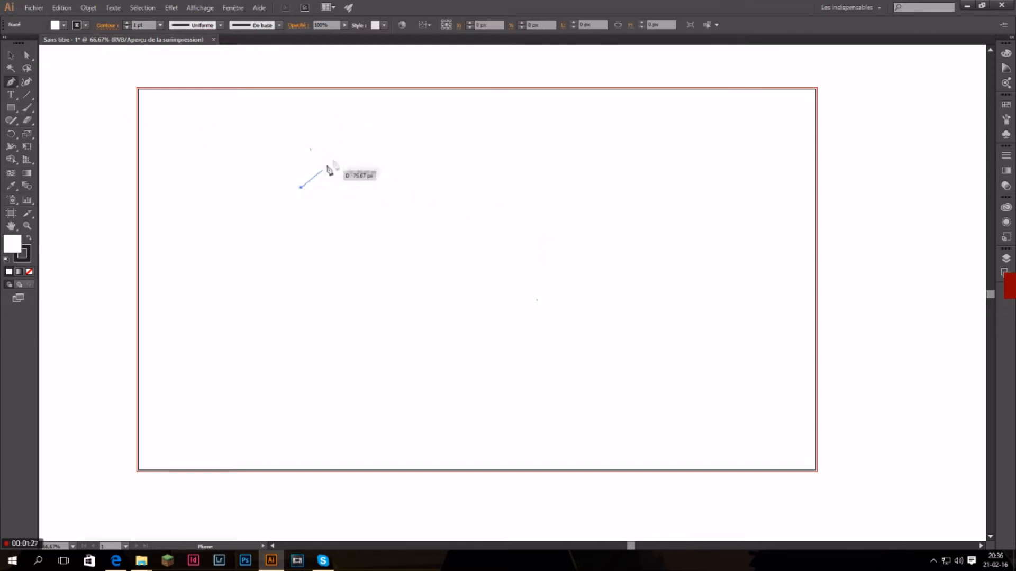
pyautogui.moveTo(366, 150); pyautogui.dragTo(437, 162)
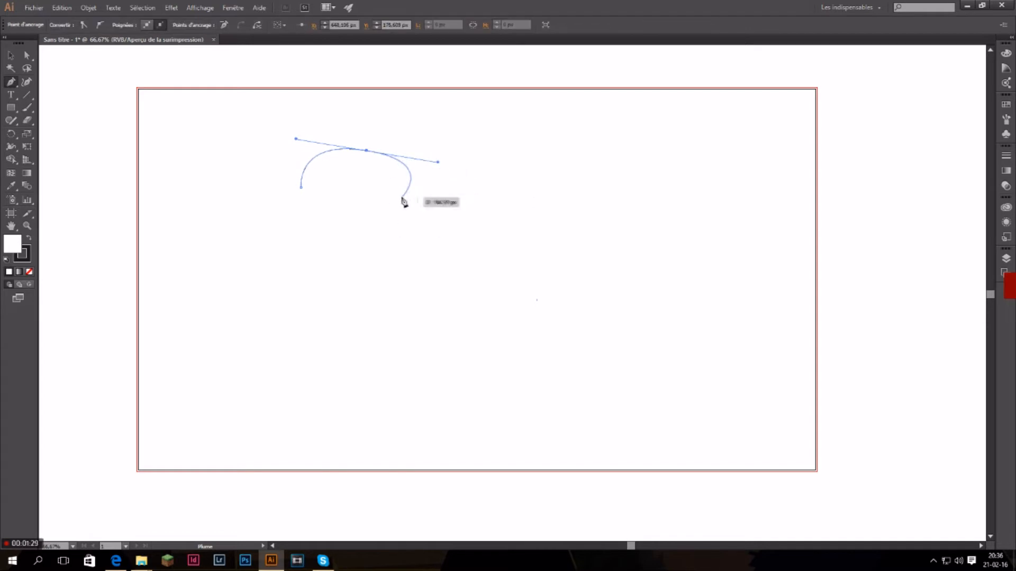
pyautogui.click(383, 207)
pyautogui.moveTo(301, 187); pyautogui.dragTo(286, 163)
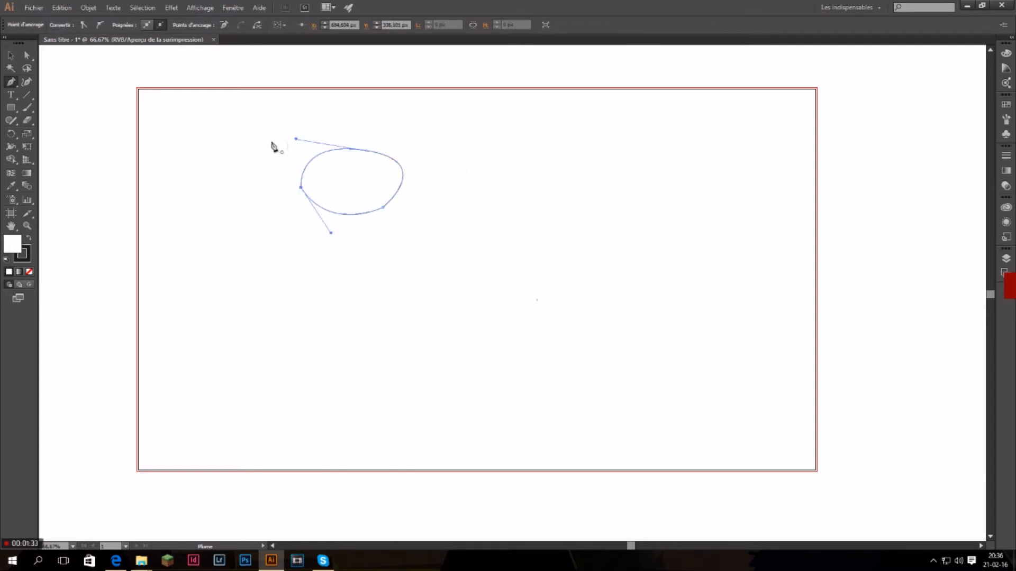
# Draw a shallow open arc as the glasses' bridge, starting at the lens's upper right edge.
pyautogui.click(404, 232)
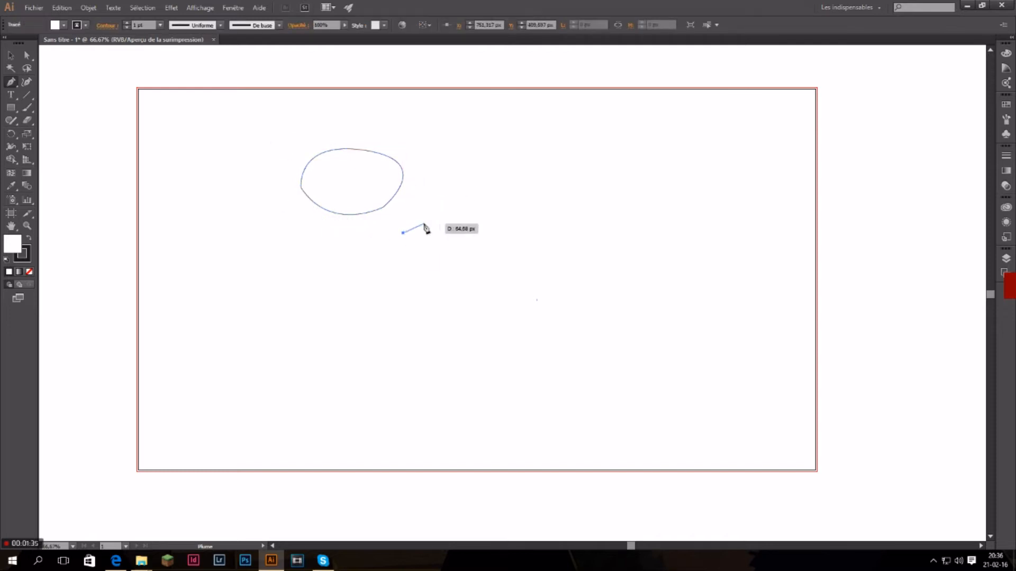
pyautogui.hotkey('ctrl', 'z')
pyautogui.click(402, 168)
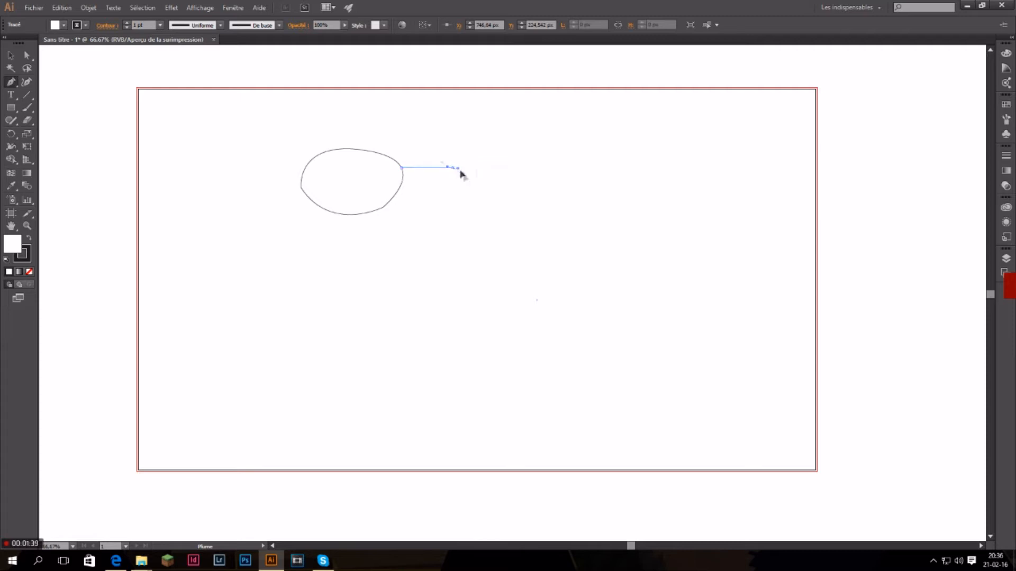
pyautogui.moveTo(479, 181); pyautogui.dragTo(480, 180)
pyautogui.click(452, 169)
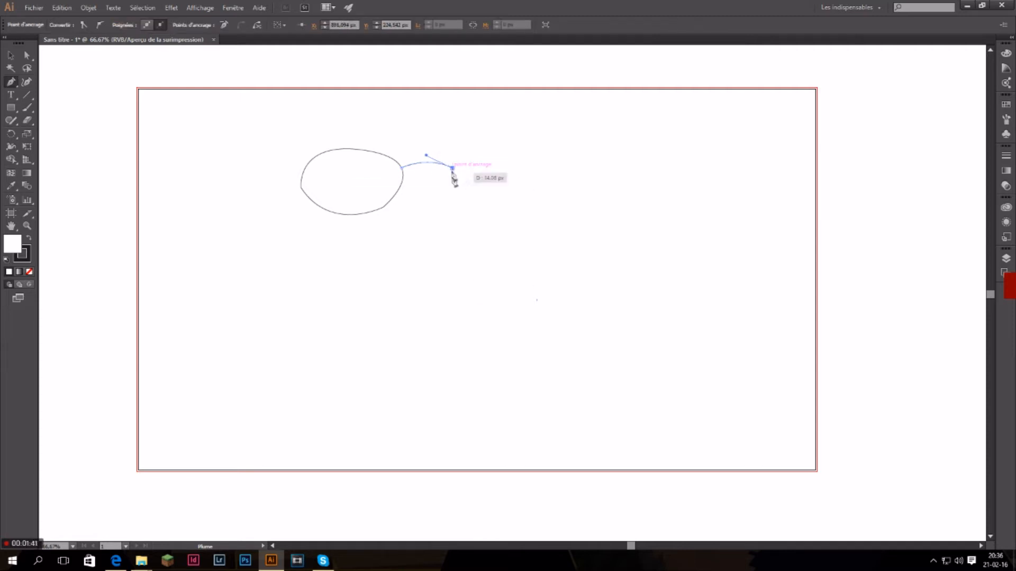
pyautogui.click(12, 56)
pyautogui.click(105, 134)
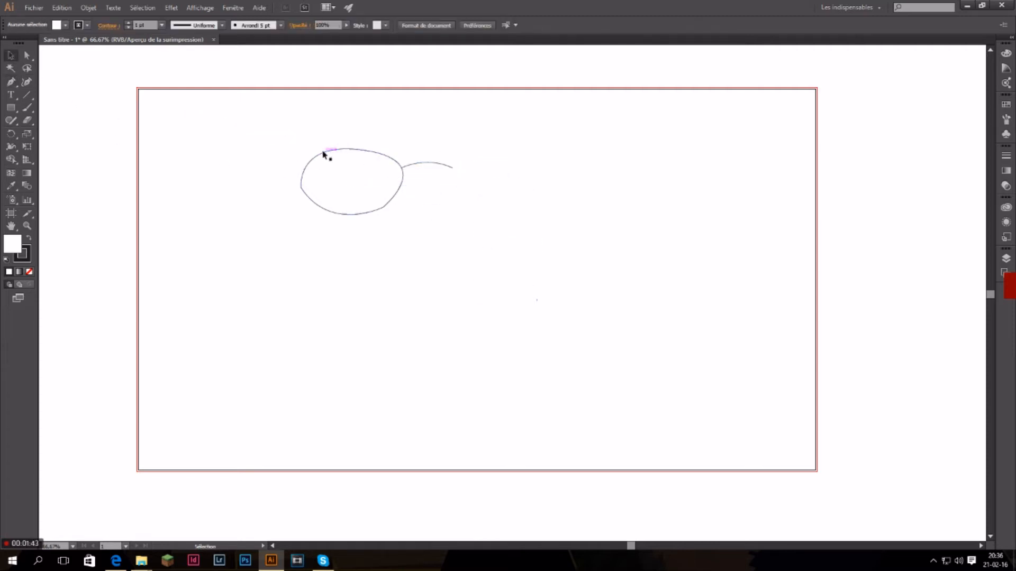
# Duplicate the lens outline and reflect the copy across the vertical axis.
pyautogui.click(335, 152)
pyautogui.hotkey('ctrl', 'c')
pyautogui.hotkey('ctrl', 'v')
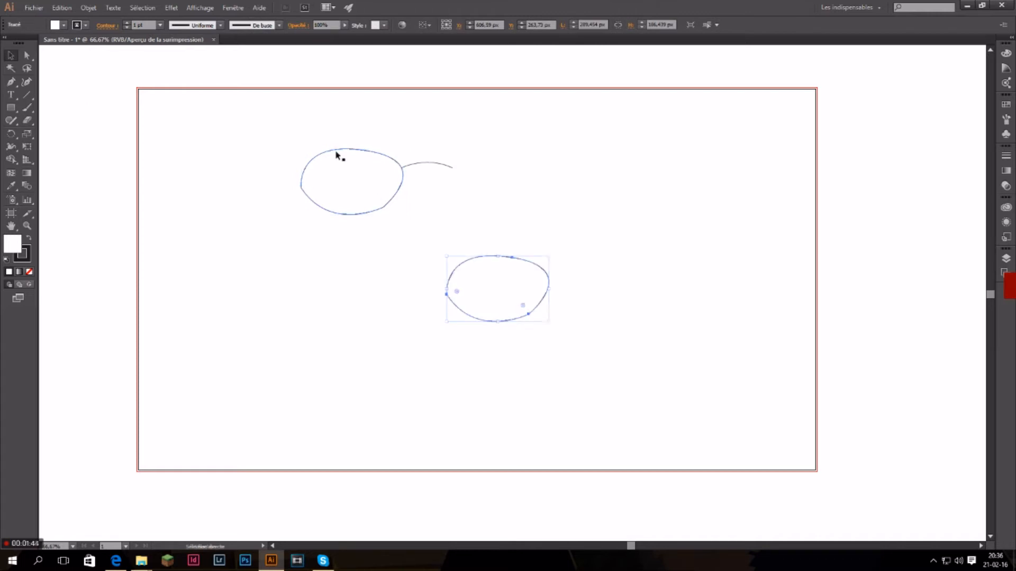
pyautogui.moveTo(11, 134); pyautogui.dragTo(30, 148)
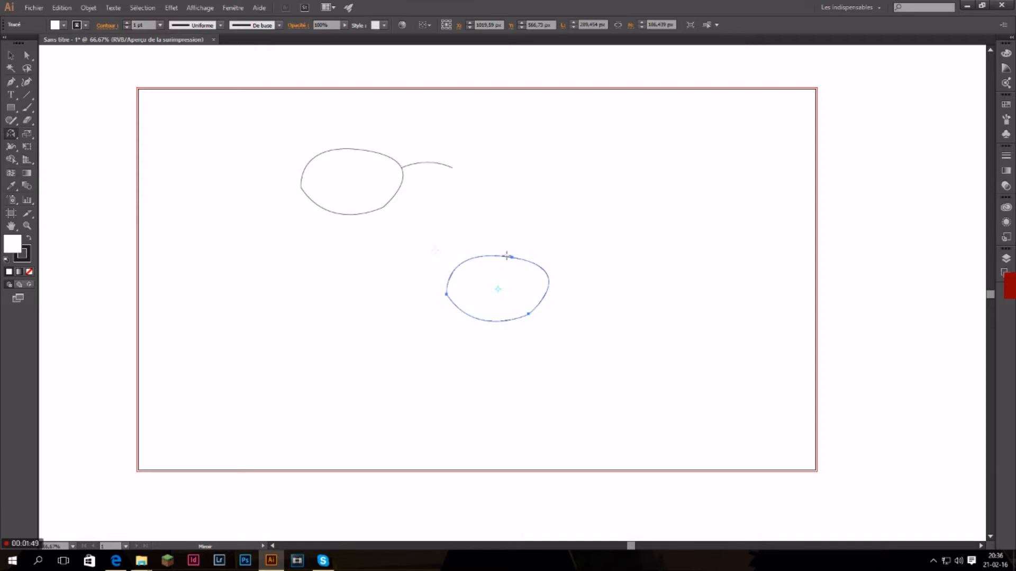
pyautogui.doubleClick(16, 138)
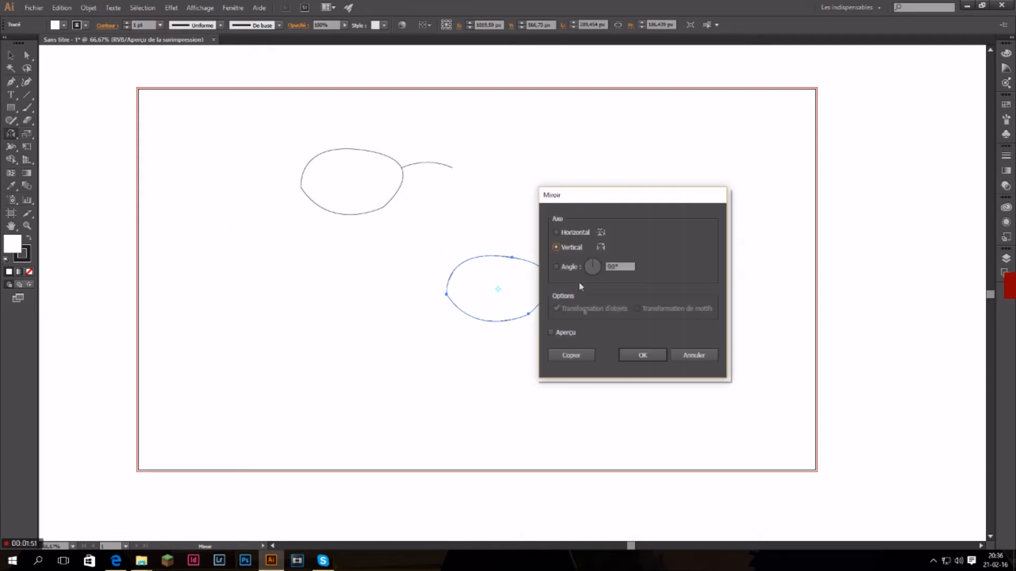
pyautogui.click(553, 331)
pyautogui.click(638, 355)
# Move the mirrored lens level with the original and nudge it left and up against the bridge's free end.
pyautogui.click(11, 55)
pyautogui.moveTo(533, 264); pyautogui.dragTo(536, 158)
pyautogui.click(671, 206)
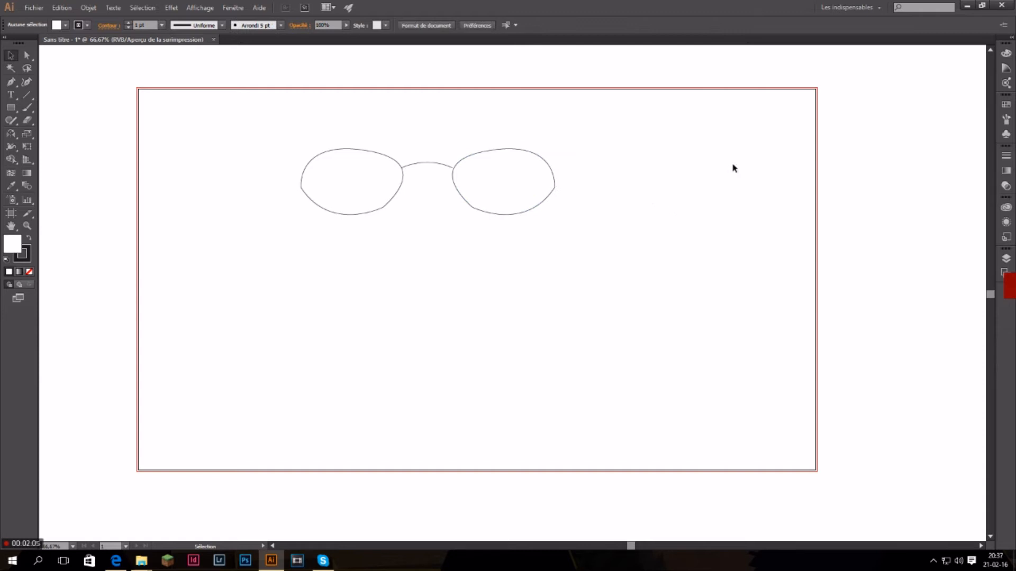
pyautogui.click(548, 202)
pyautogui.press('Left')
pyautogui.press('Left')
pyautogui.press('Left')
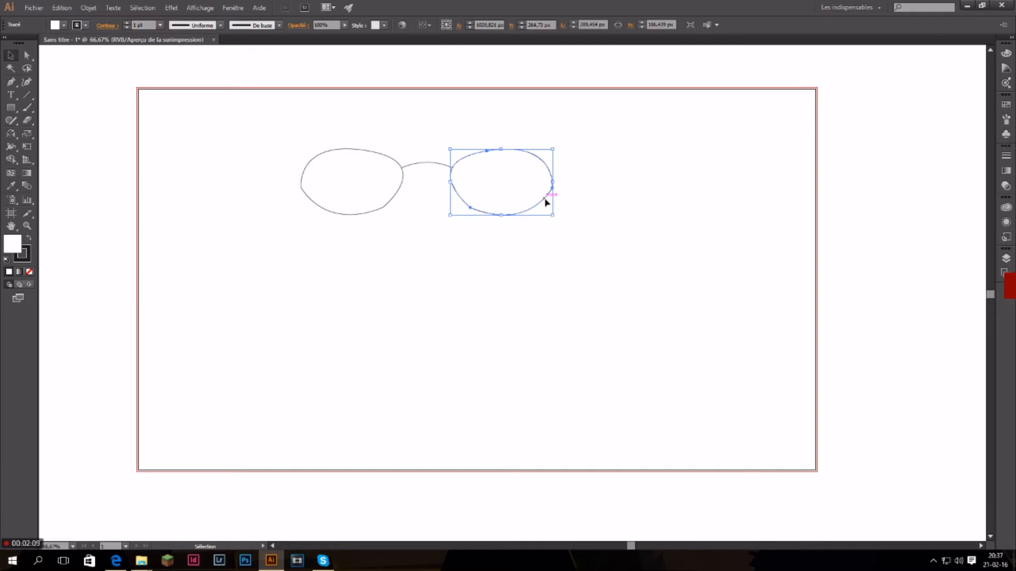
pyautogui.press('Left')
pyautogui.press('Left')
pyautogui.press('Left')
pyautogui.press('Left')
pyautogui.press('Left')
pyautogui.press('Left')
pyautogui.press('Left')
pyautogui.press('Left')
pyautogui.press('Left')
pyautogui.press('Left')
pyautogui.press('Left')
pyautogui.press('Left')
pyautogui.press('Left')
pyautogui.press('Left')
pyautogui.press('Left')
pyautogui.press('Left')
pyautogui.press('Left')
pyautogui.press('Left')
pyautogui.press('Left')
pyautogui.press('Left')
pyautogui.press('Up')
pyautogui.press('Up')
# Nudge the original lens right and slightly up so that it overlaps the bridge's end.
pyautogui.click(379, 184)
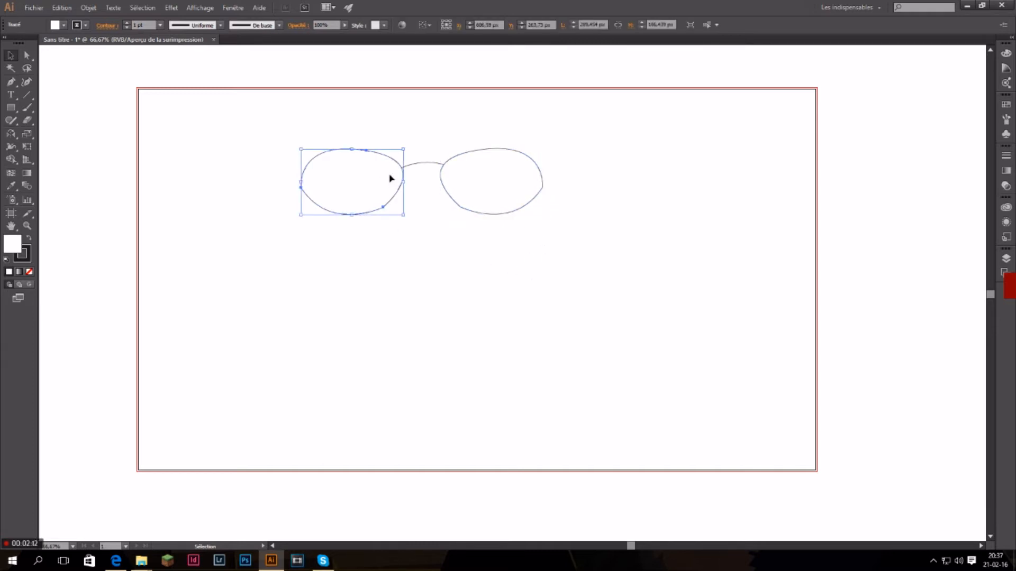
pyautogui.press('Right')
pyautogui.press('Right')
pyautogui.press('Right')
pyautogui.press('Right')
pyautogui.press('Right')
pyautogui.press('Right')
pyautogui.press('Right')
pyautogui.press('Right')
pyautogui.press('Right')
pyautogui.press('Right')
pyautogui.press('Right')
pyautogui.press('Right')
pyautogui.press('Right')
pyautogui.press('Right')
pyautogui.press('Right')
pyautogui.press('Right')
pyautogui.press('Right')
pyautogui.press('Right')
pyautogui.press('Up')
pyautogui.press('Up')
pyautogui.press('Up')
pyautogui.press('Up')
pyautogui.press('Up')
pyautogui.press('Up')
pyautogui.press('Up')
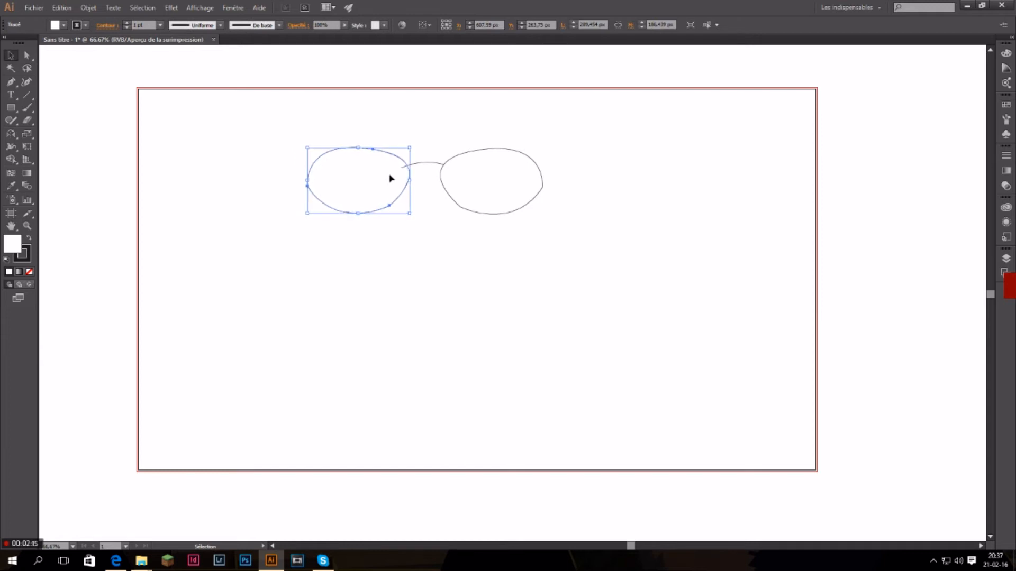
# Bring the original lens in front of the bridge to cover the overlapping part of the arc.
pyautogui.rightClick(390, 175)
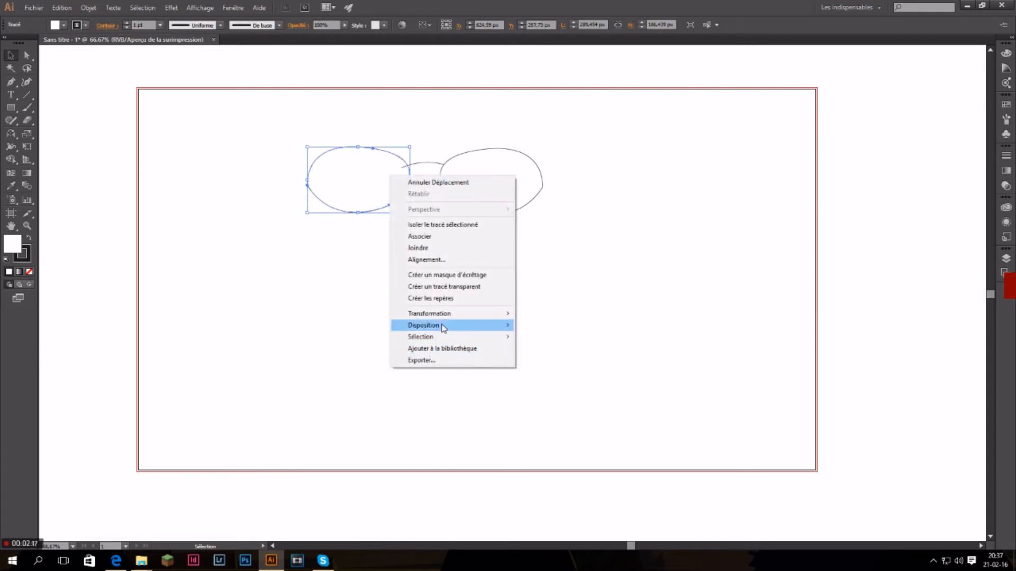
pyautogui.moveTo(457, 327)
pyautogui.click(562, 327)
pyautogui.click(414, 221)
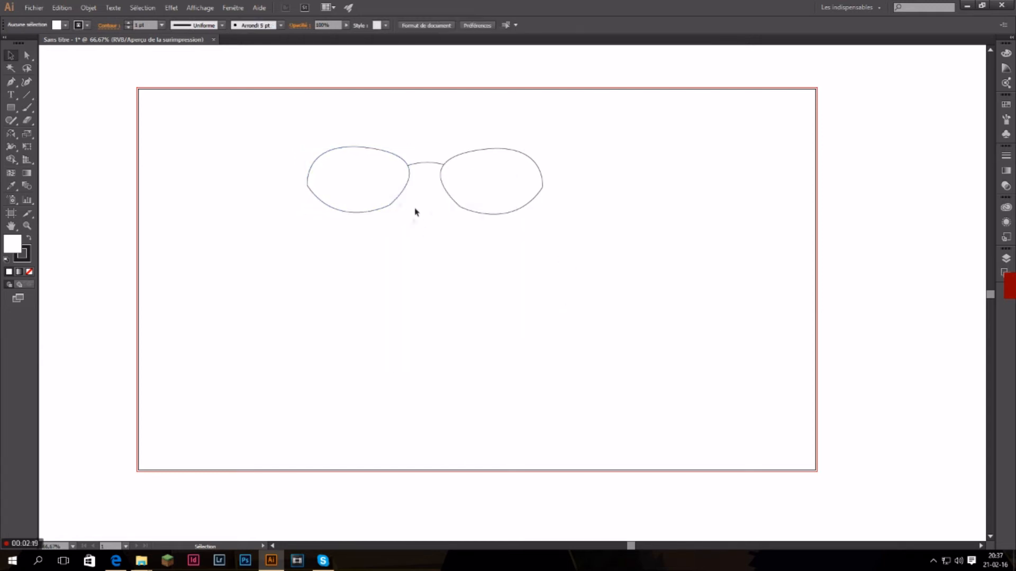
pyautogui.moveTo(285, 125); pyautogui.dragTo(631, 221)
pyautogui.click(446, 356)
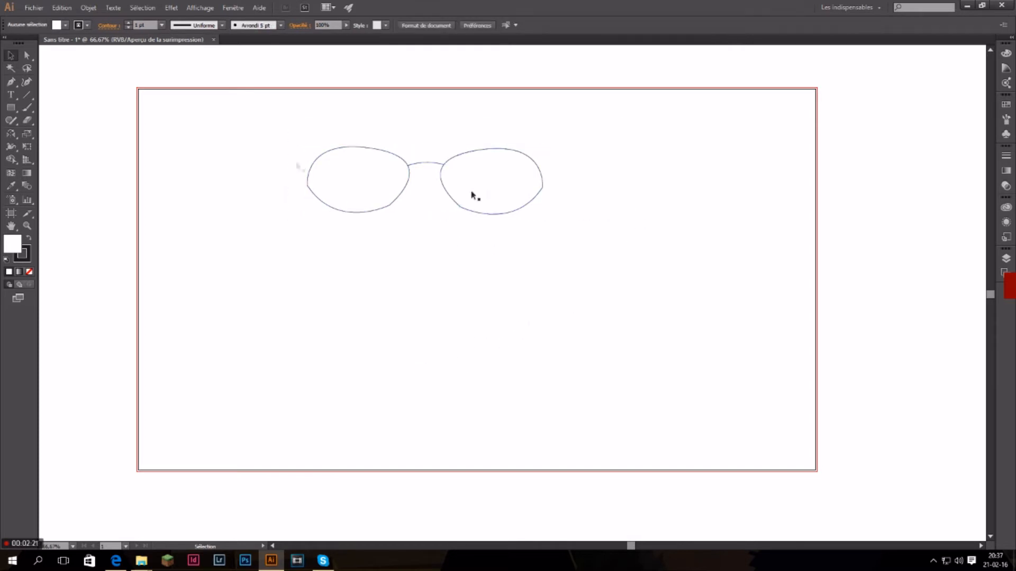
# Draw a trial curve with a corner anchor below the glasses using the Pen tool and undo it.
pyautogui.click(11, 81)
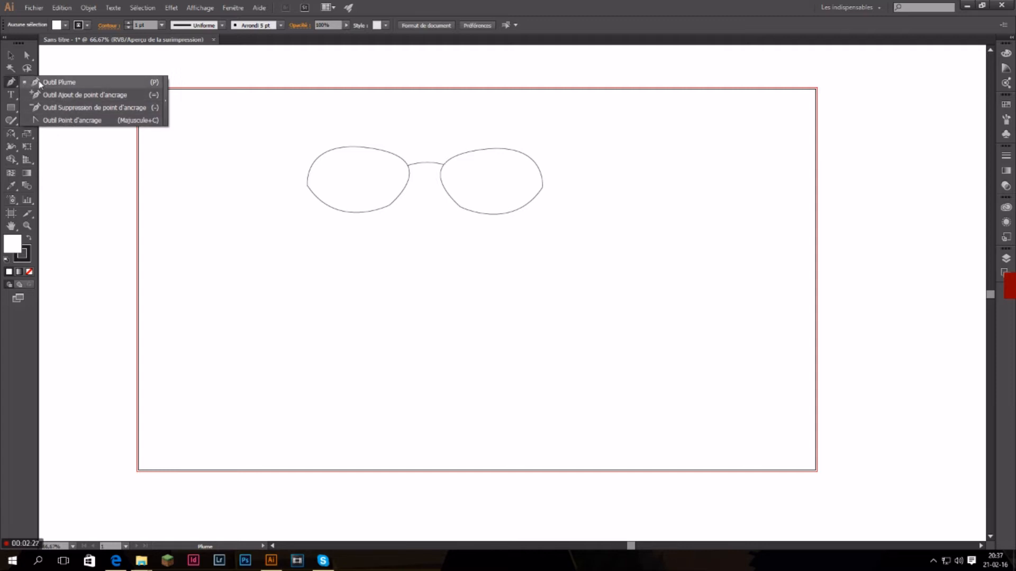
pyautogui.click(56, 82)
pyautogui.click(230, 348)
pyautogui.moveTo(332, 314); pyautogui.dragTo(403, 345)
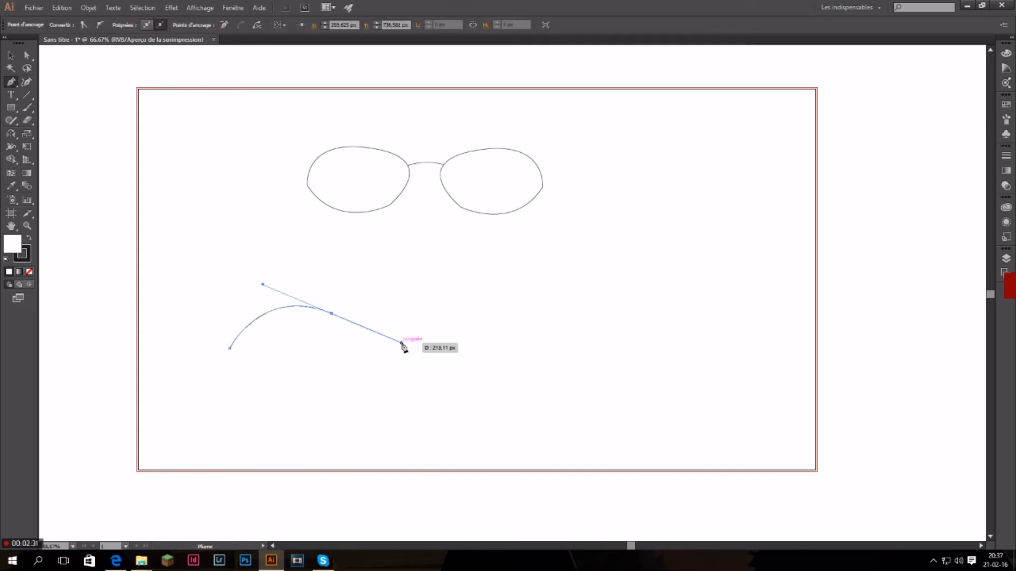
pyautogui.click(331, 313)
pyautogui.moveTo(332, 313); pyautogui.dragTo(295, 263)
pyautogui.moveTo(310, 348); pyautogui.dragTo(313, 380)
pyautogui.hotkey('ctrl', 'z')
pyautogui.hotkey('ctrl', 'z')
pyautogui.hotkey('ctrl', 'z')
pyautogui.hotkey('ctrl', 'z')
pyautogui.hotkey('ctrl', 'z')
pyautogui.hotkey('ctrl', 'z')
pyautogui.hotkey('ctrl', 'z')
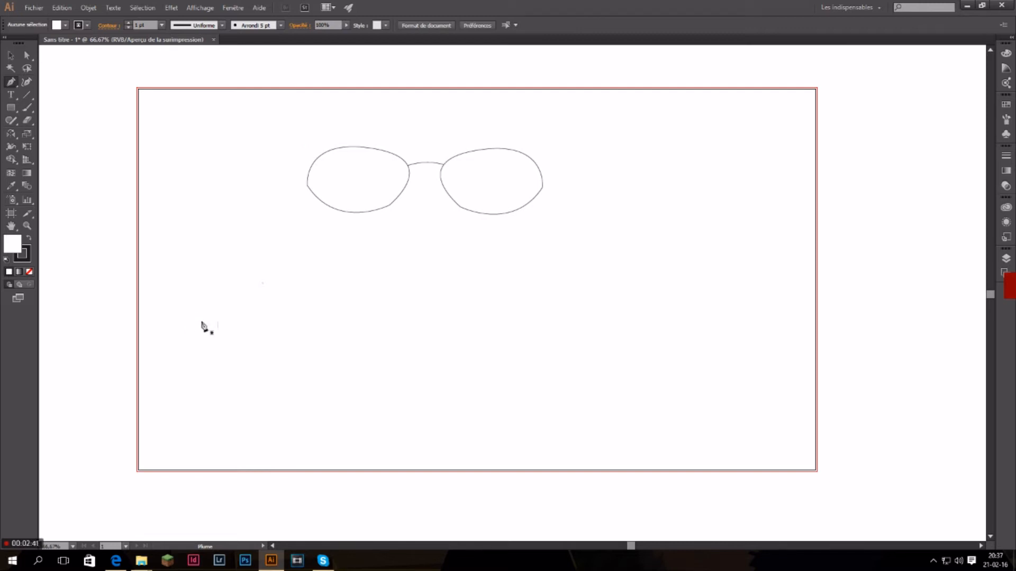
# Draw a closed, roughly rectangular path of straight segments below the glasses with the Pen tool and undo it back to its first anchor.
pyautogui.click(202, 322)
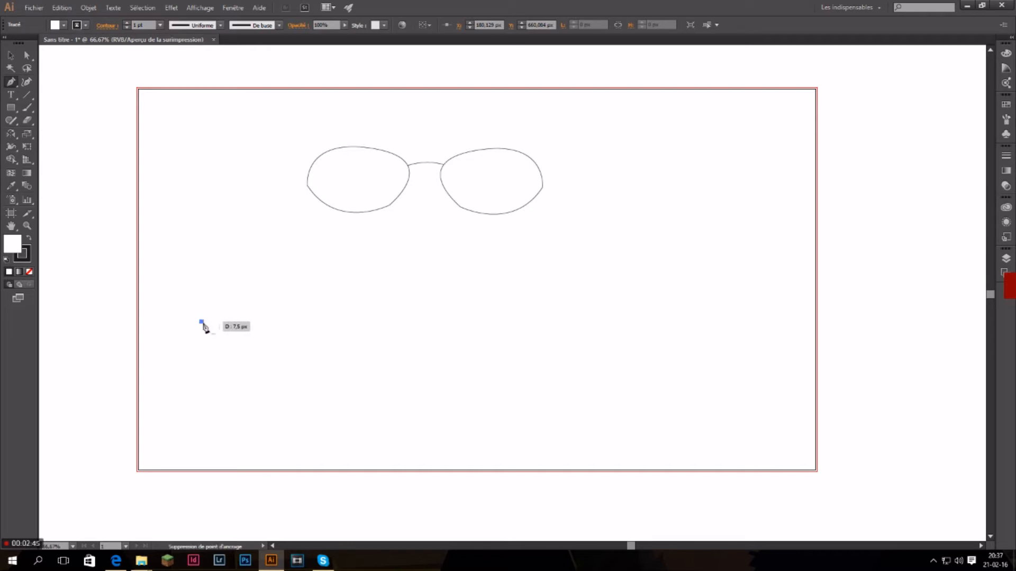
pyautogui.click(432, 322)
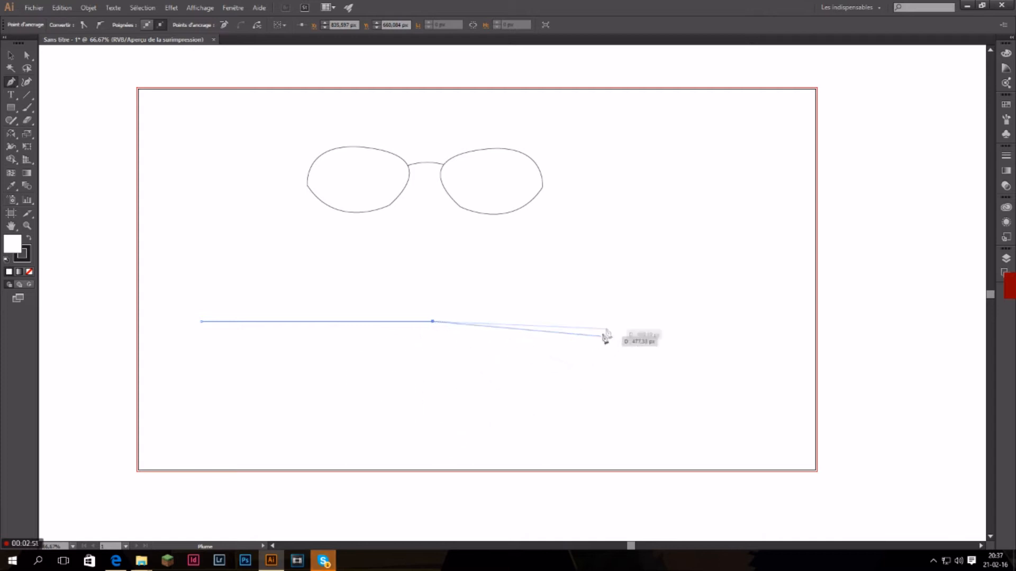
pyautogui.click(614, 321)
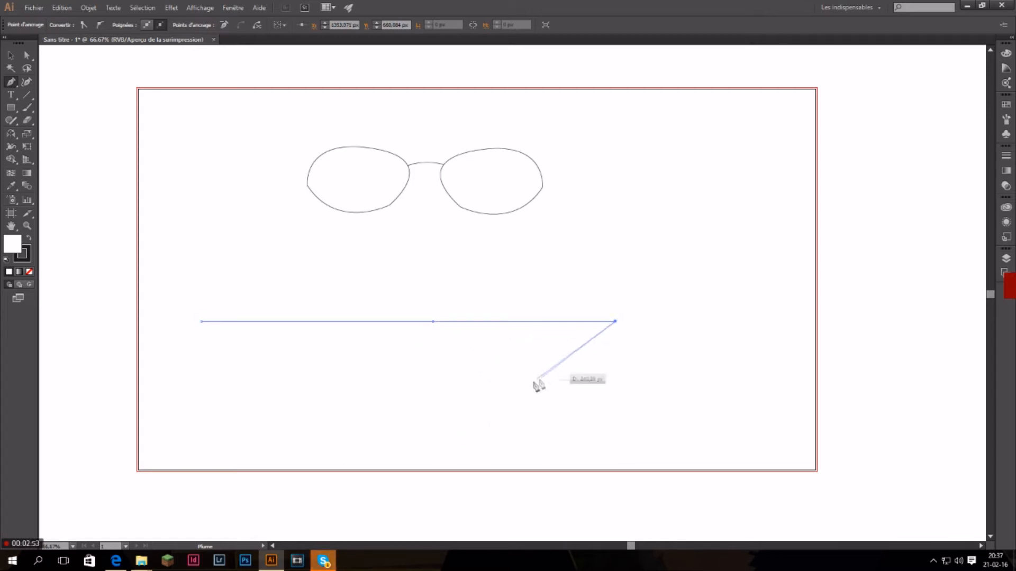
pyautogui.click(619, 420)
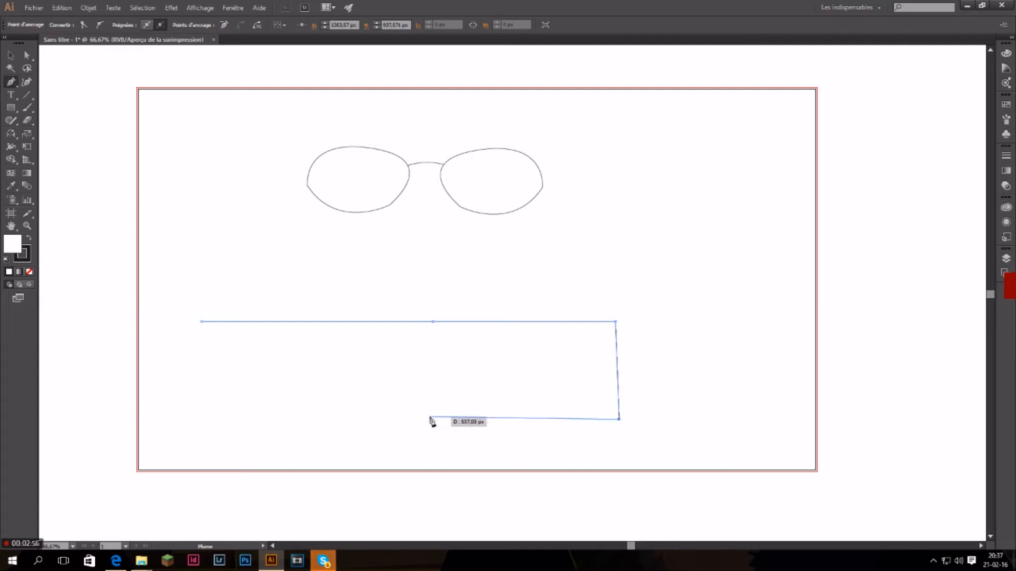
pyautogui.click(201, 420)
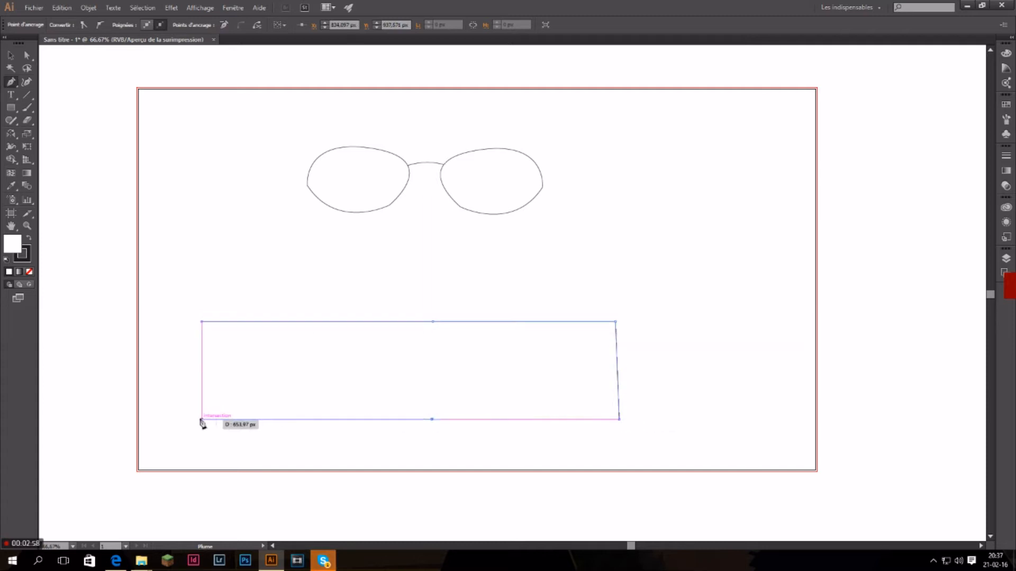
pyautogui.click(202, 321)
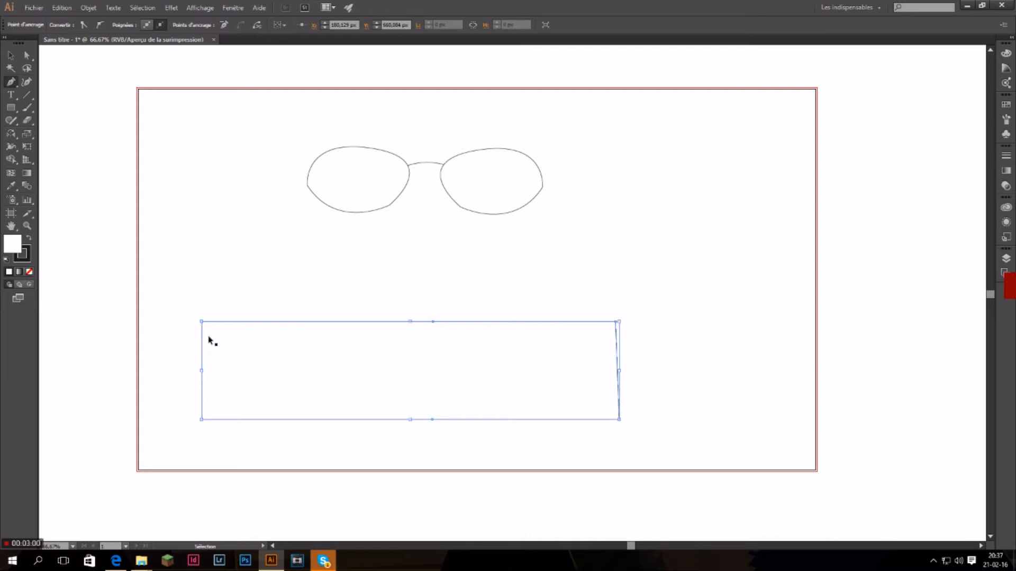
pyautogui.hotkey('ctrl', 'z')
pyautogui.hotkey('ctrl', 'z')
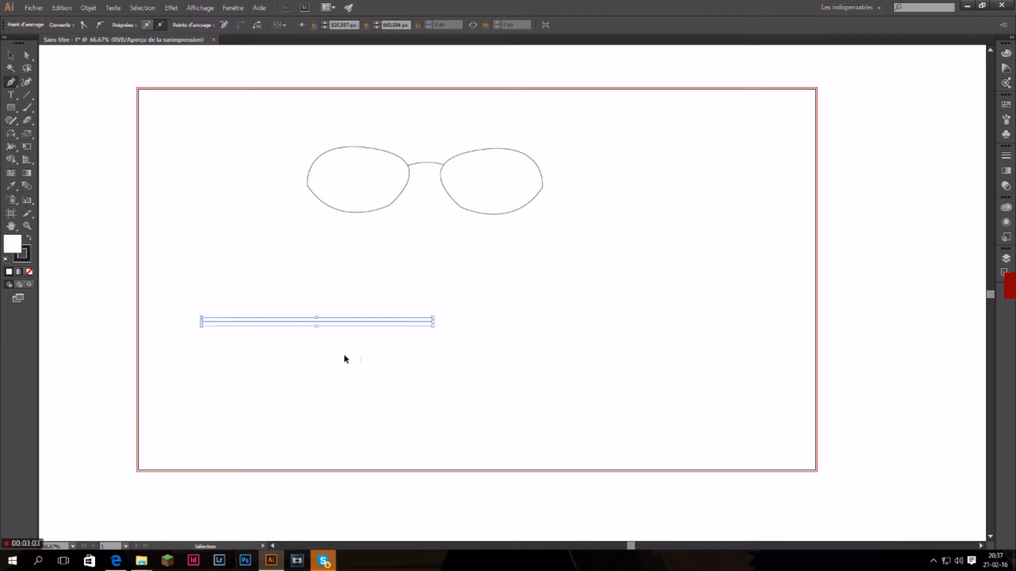
pyautogui.hotkey('ctrl', 'z')
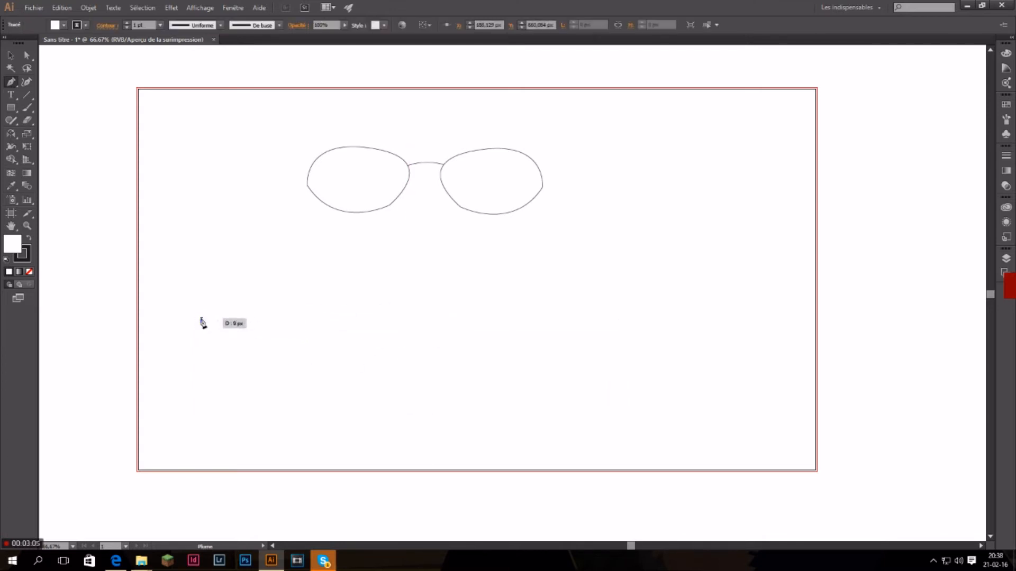
# Draw a trial curved segment from the remaining anchor with long direction handles and undo the whole path.
pyautogui.click(395, 322)
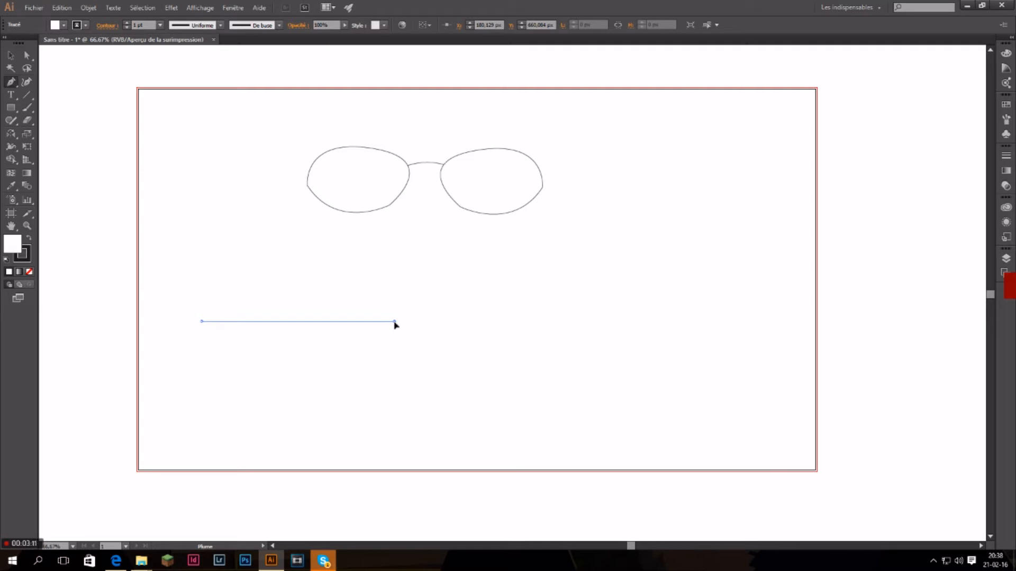
pyautogui.moveTo(395, 325); pyautogui.dragTo(501, 232)
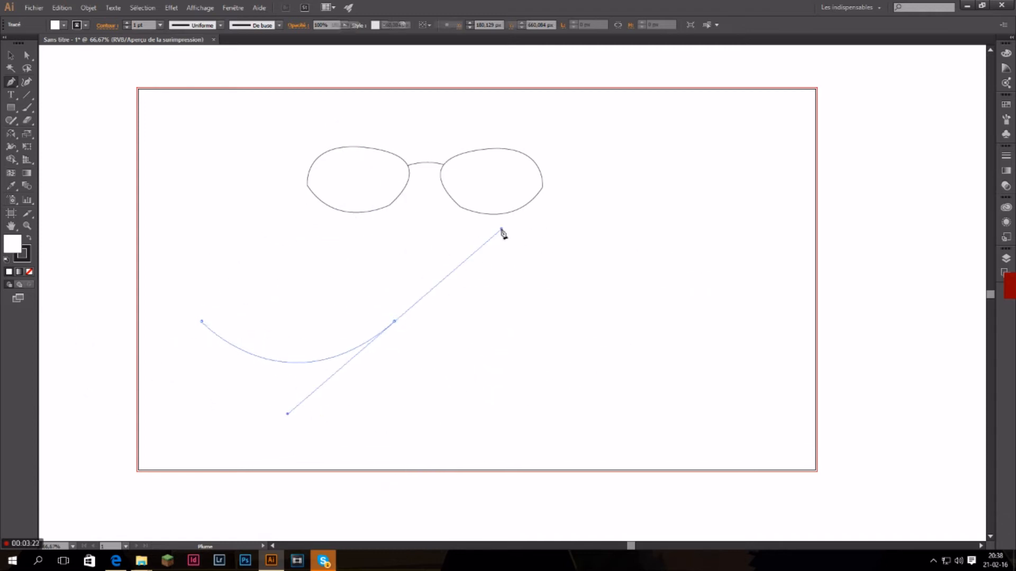
pyautogui.hotkey('ctrl', 'z')
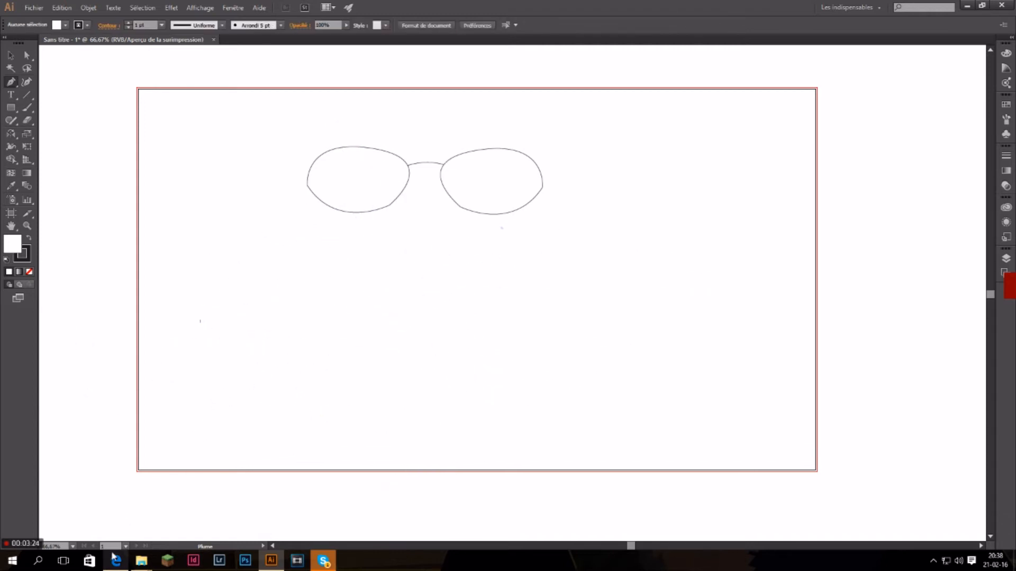
# Switch to Microsoft Edge and open a new browser tab.
pyautogui.click(116, 561)
pyautogui.click(320, 6)
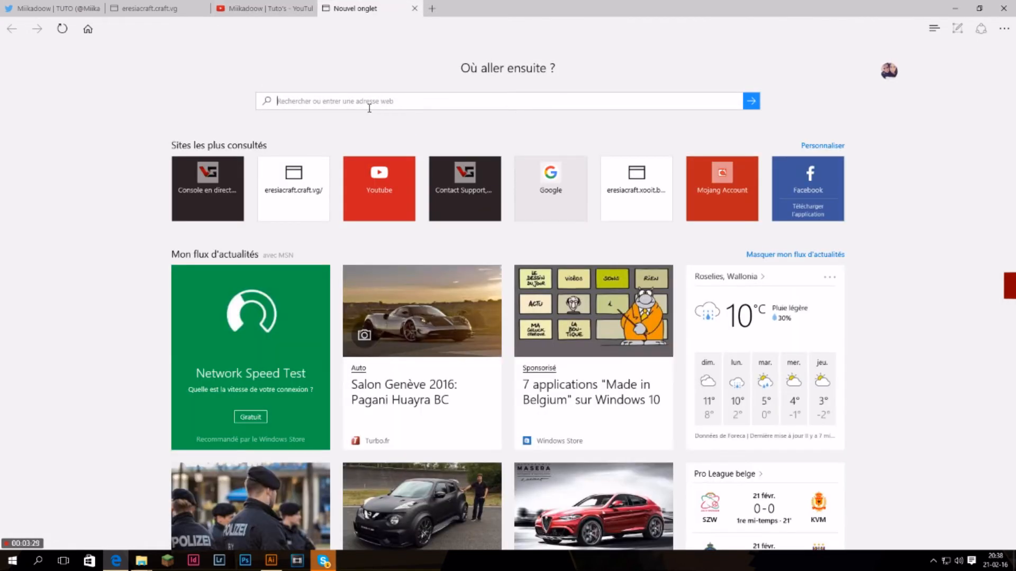
pyautogui.write('le cha')
pyautogui.press('BackSpace')
pyautogui.press('BackSpace')
pyautogui.press('BackSpace')
pyautogui.press('BackSpace')
pyautogui.press('BackSpace')
pyautogui.write('p')
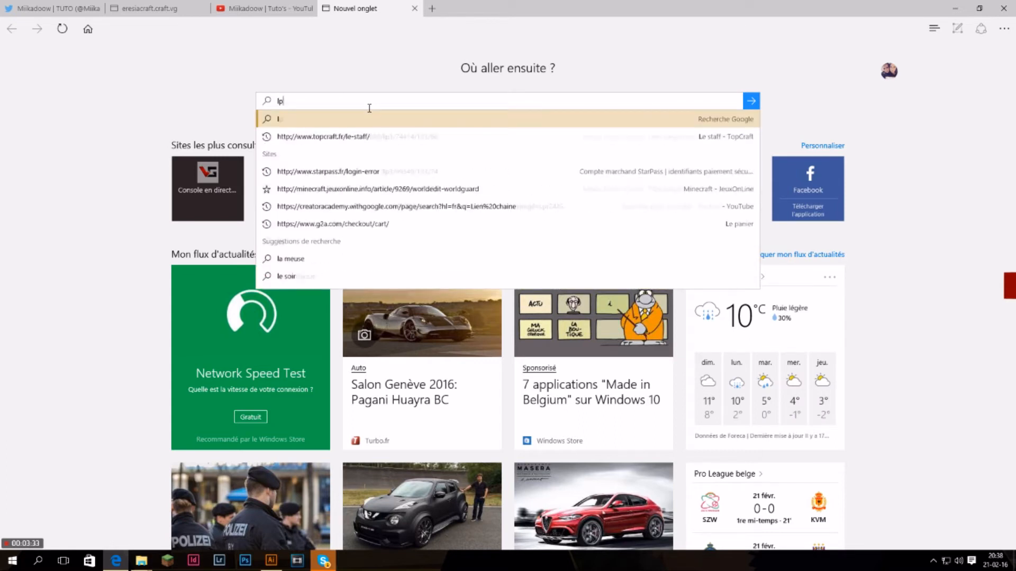
pyautogui.write('u')
pyautogui.press('BackSpace')
pyautogui.press('BackSpace')
pyautogui.press('BackSpace')
# Search Google for "Puuca dessin illustrator" and show the image results.
pyautogui.write('Puuca dessin illustrator')
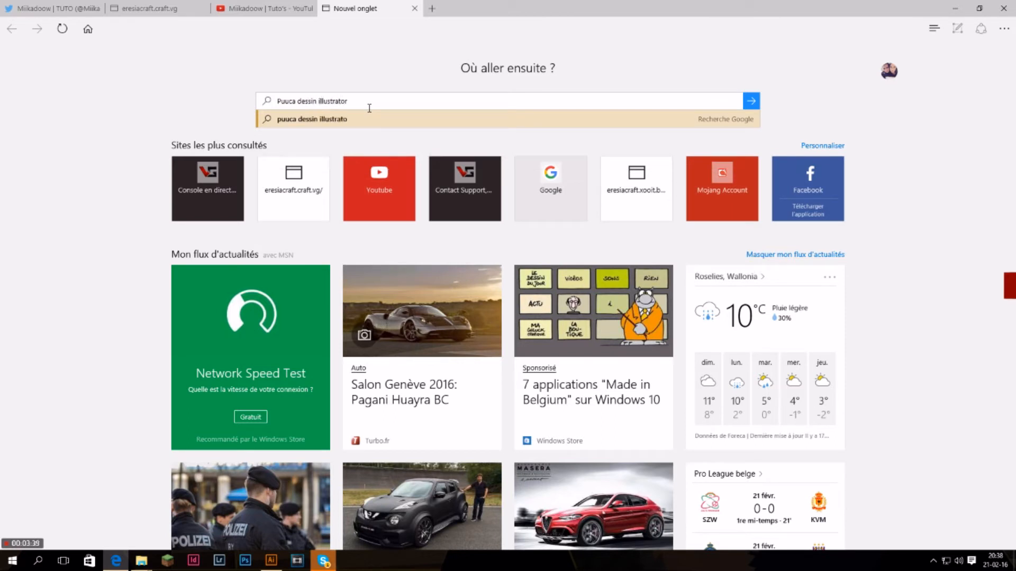
pyautogui.press('Return')
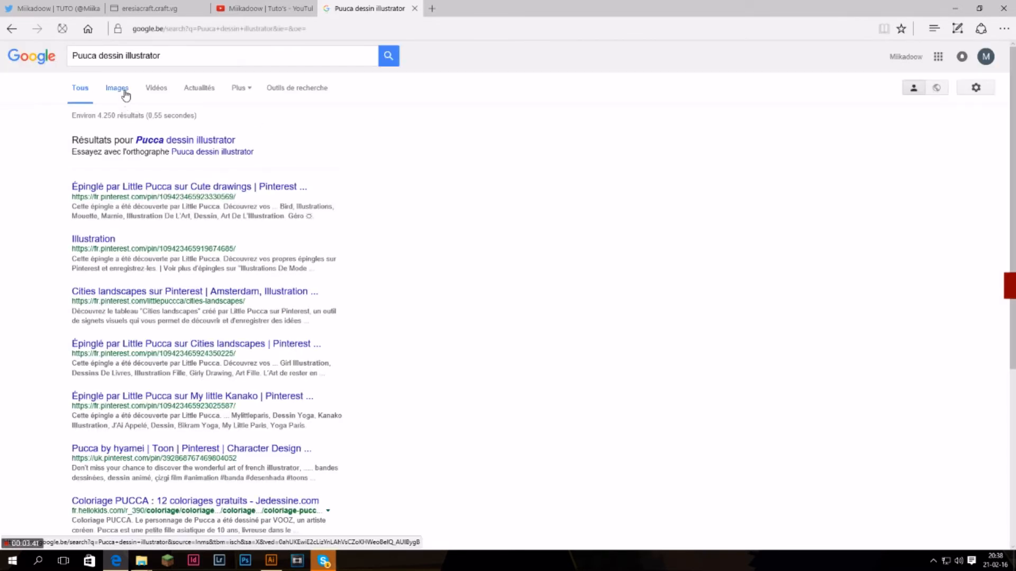
pyautogui.click(125, 93)
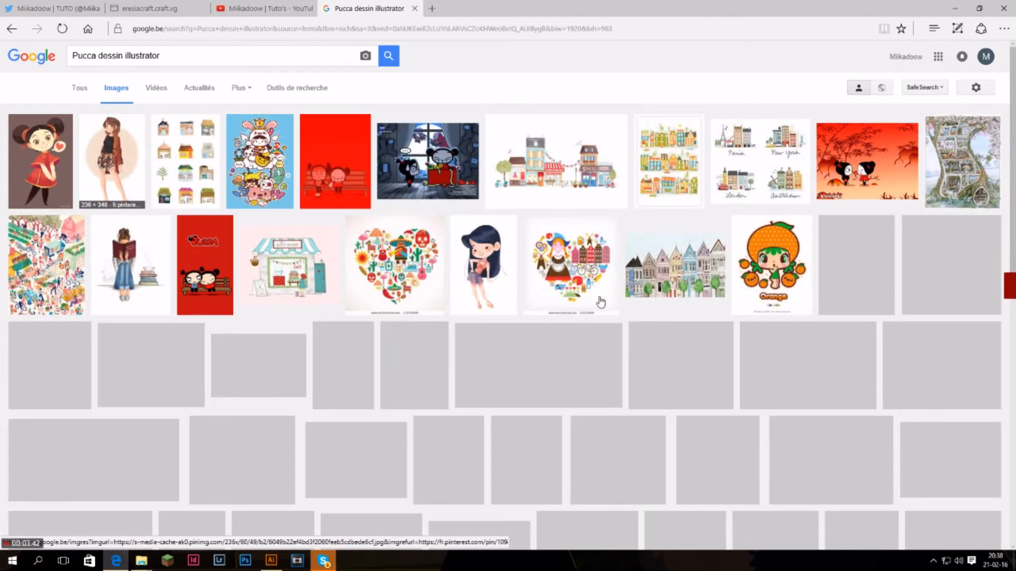
# Browse the image results for a simple line drawing suitable for tracing.
pyautogui.scroll(-3, 529, 294)
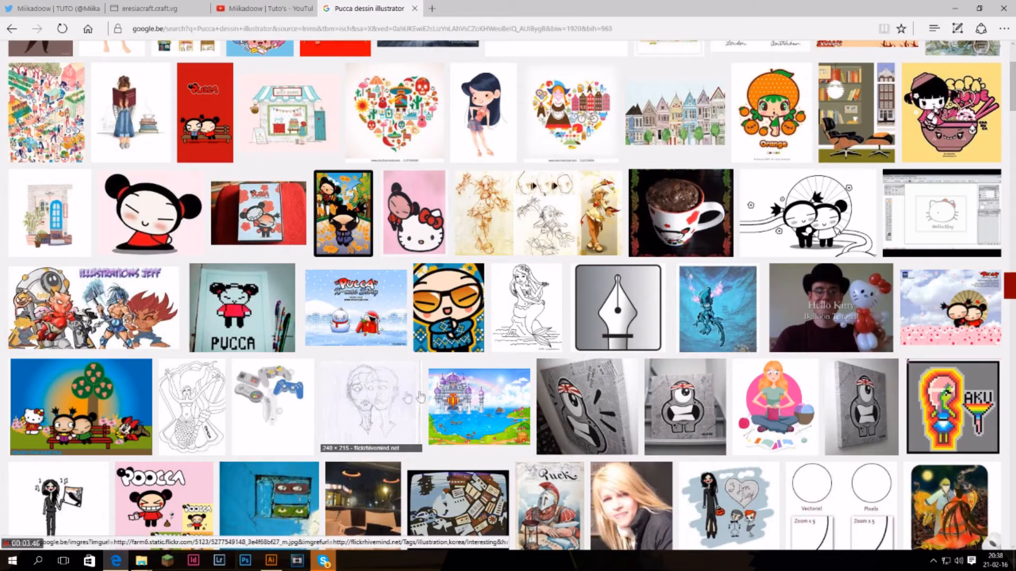
pyautogui.scroll(5, 743, 312)
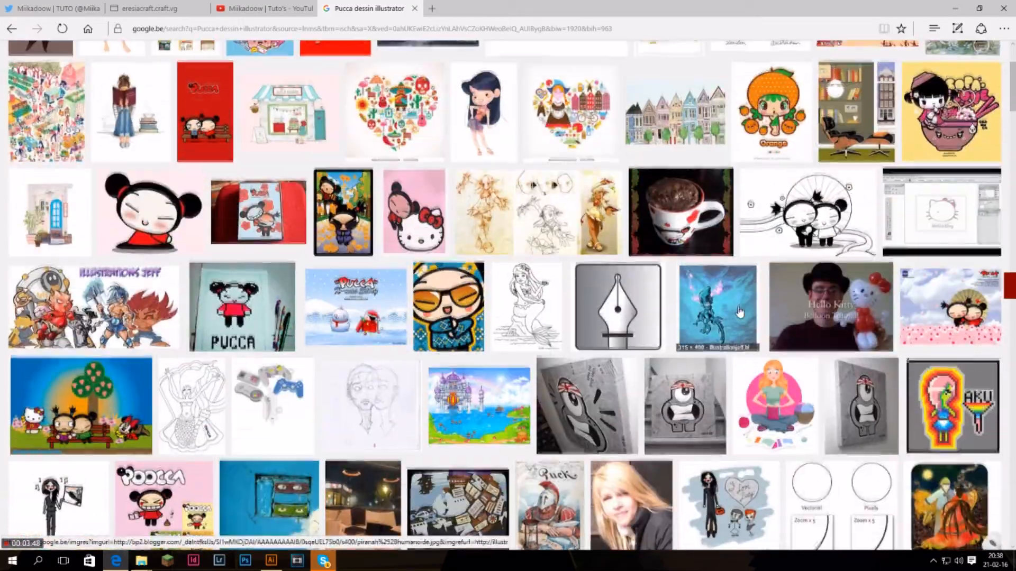
pyautogui.scroll(-15, 764, 255)
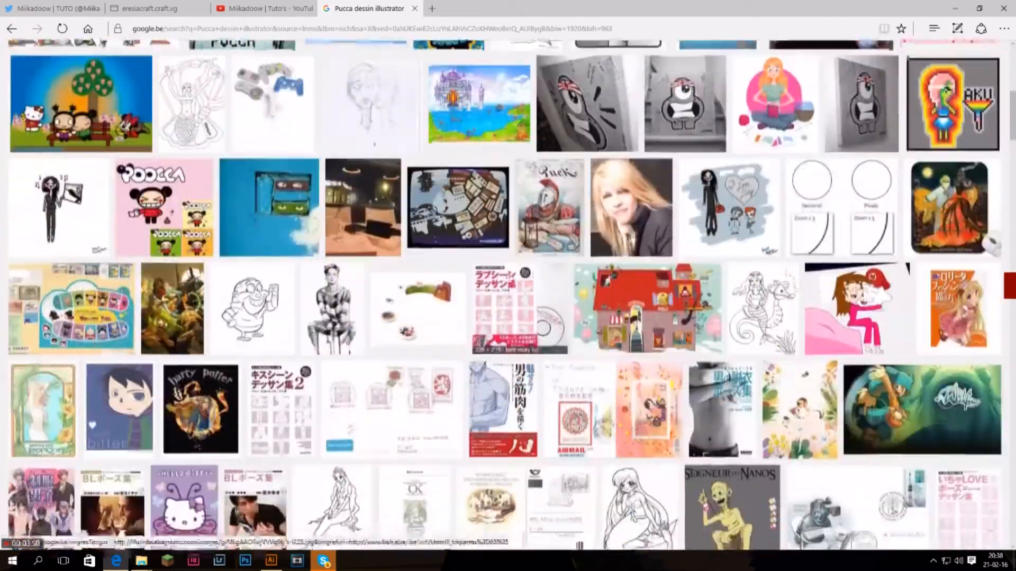
pyautogui.scroll(-7, 415, 288)
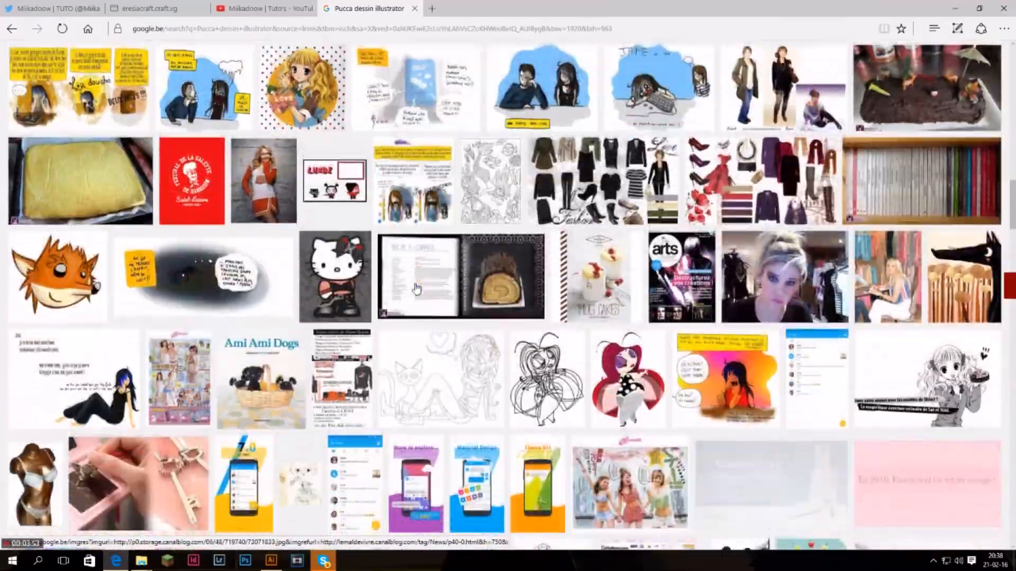
pyautogui.scroll(1, 356, 322)
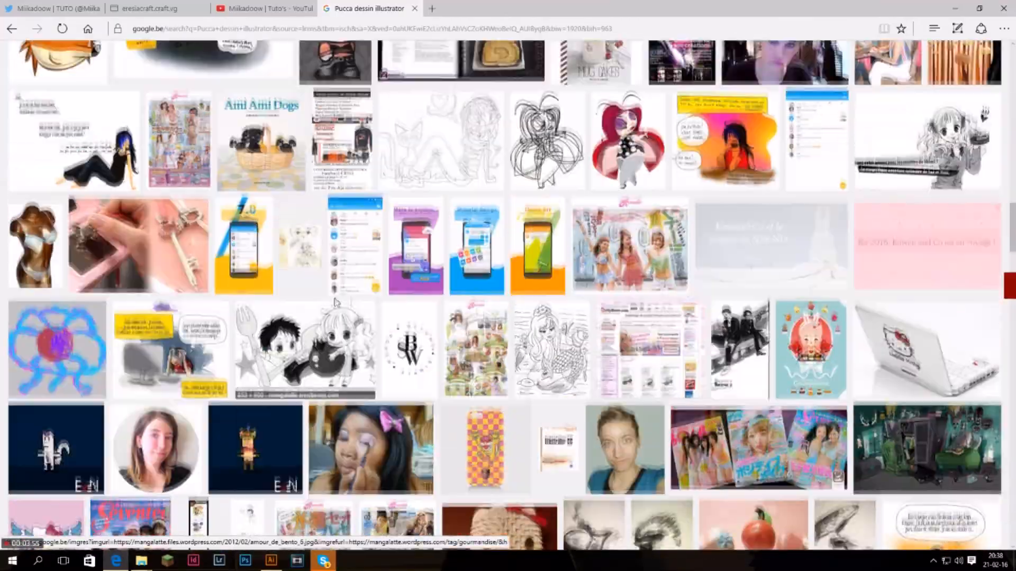
pyautogui.scroll(-4, 350, 275)
pyautogui.scroll(1, 339, 222)
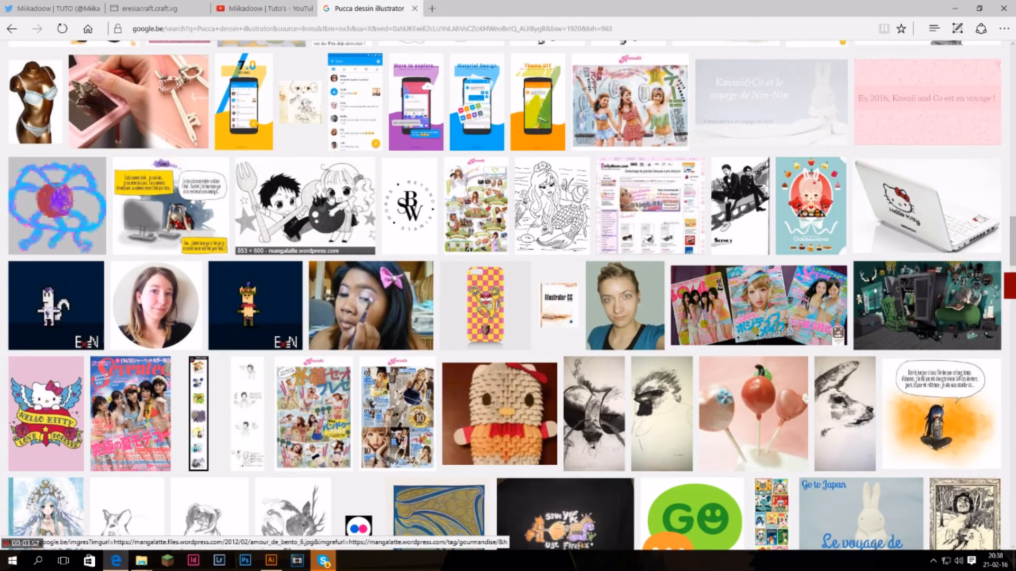
pyautogui.scroll(3, 309, 230)
pyautogui.scroll(-10, 312, 229)
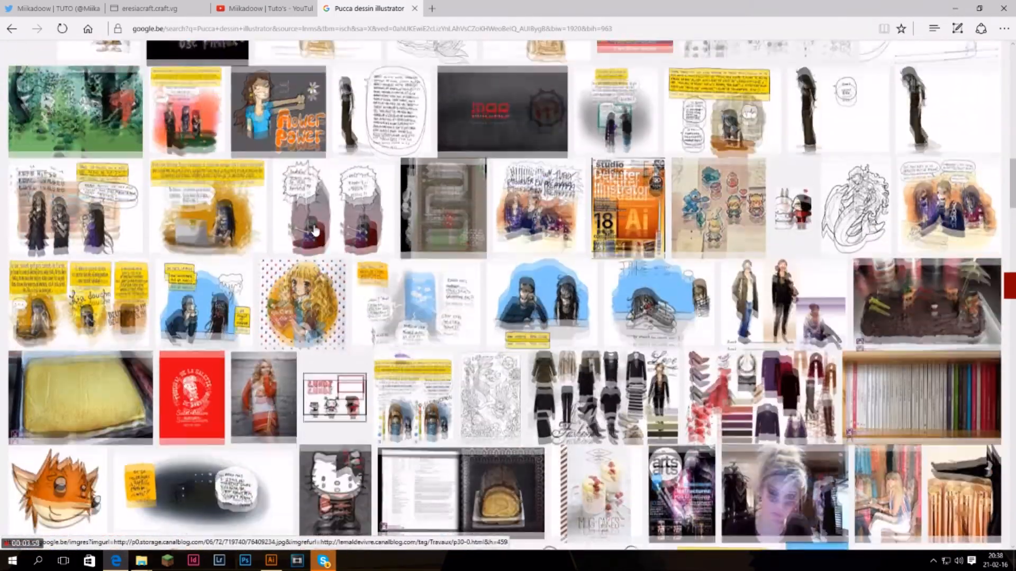
pyautogui.scroll(-3, 312, 230)
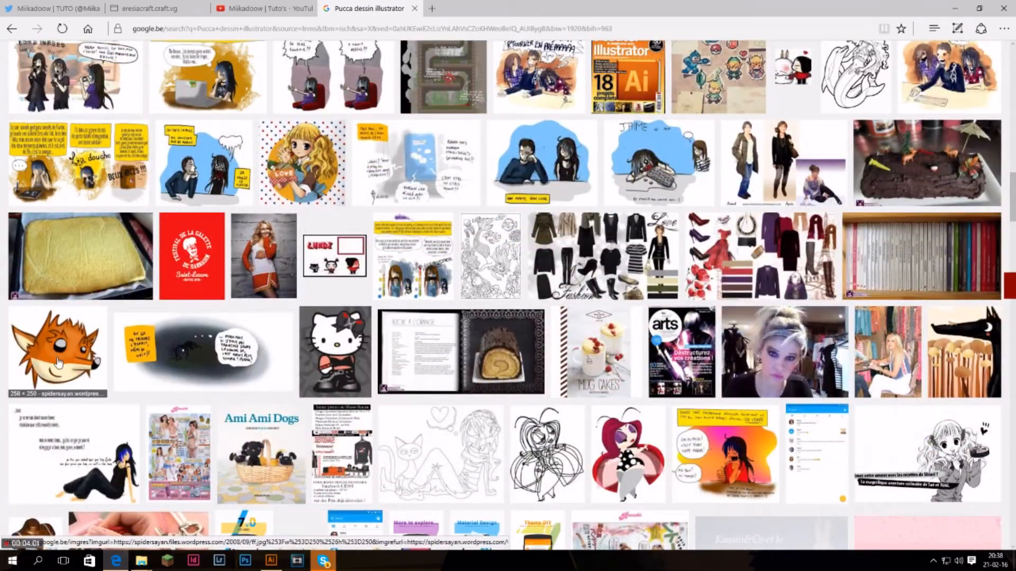
pyautogui.scroll(-20, 302, 335)
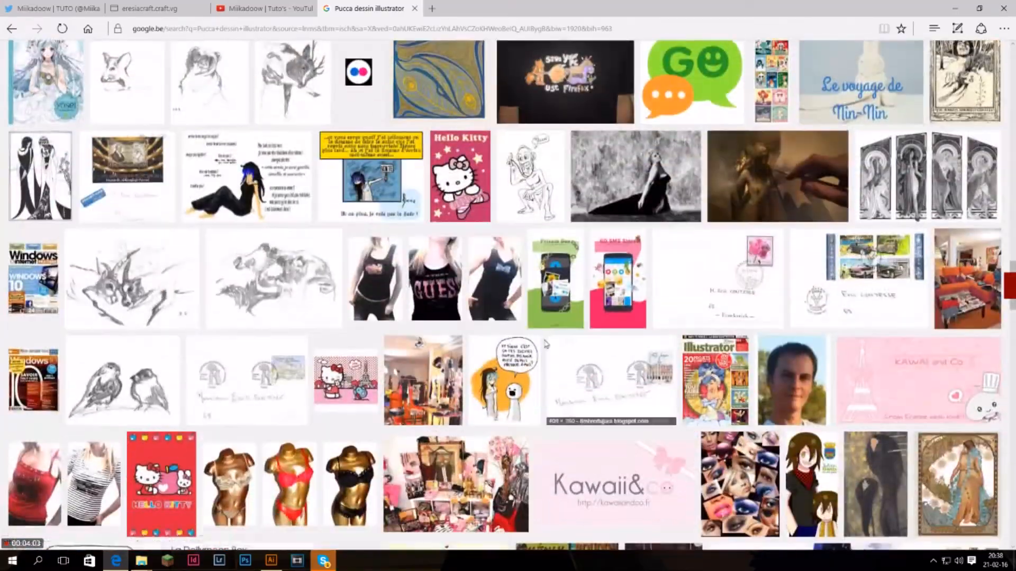
pyautogui.scroll(5, 361, 269)
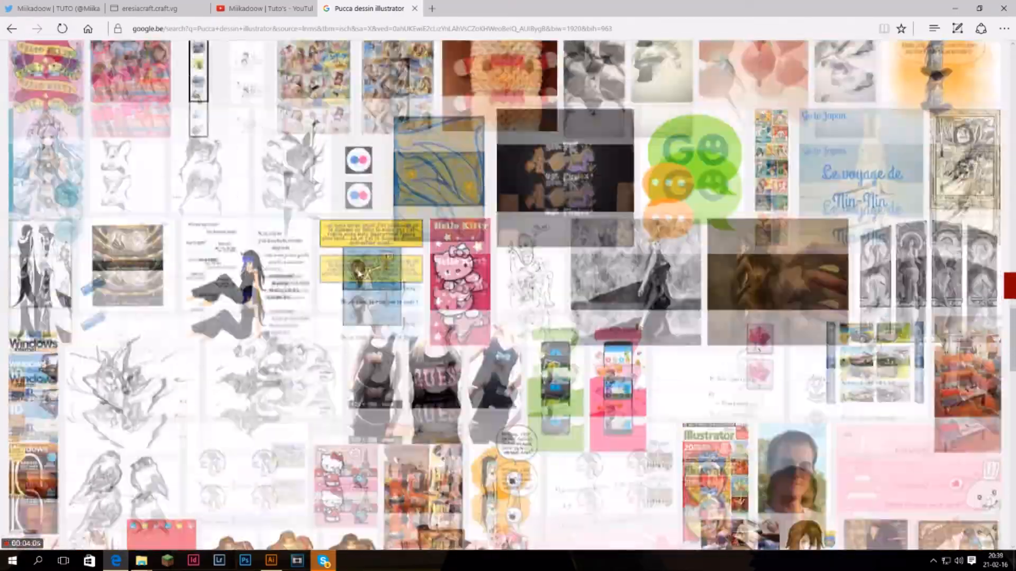
pyautogui.scroll(-10, 359, 275)
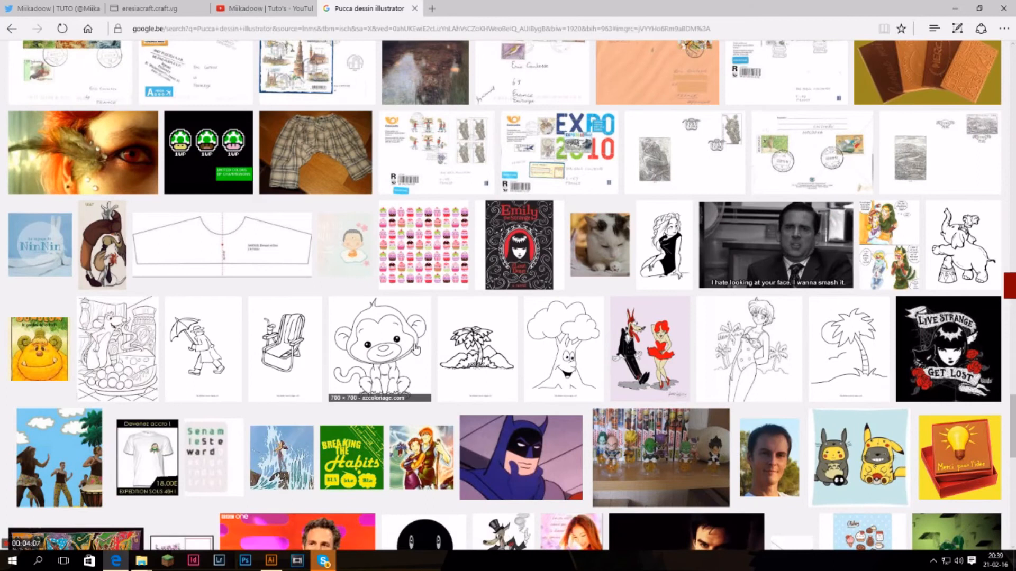
# Open the large preview of the monkey colouring drawing, visit its source page and return to the preview.
pyautogui.click(416, 350)
pyautogui.click(415, 311)
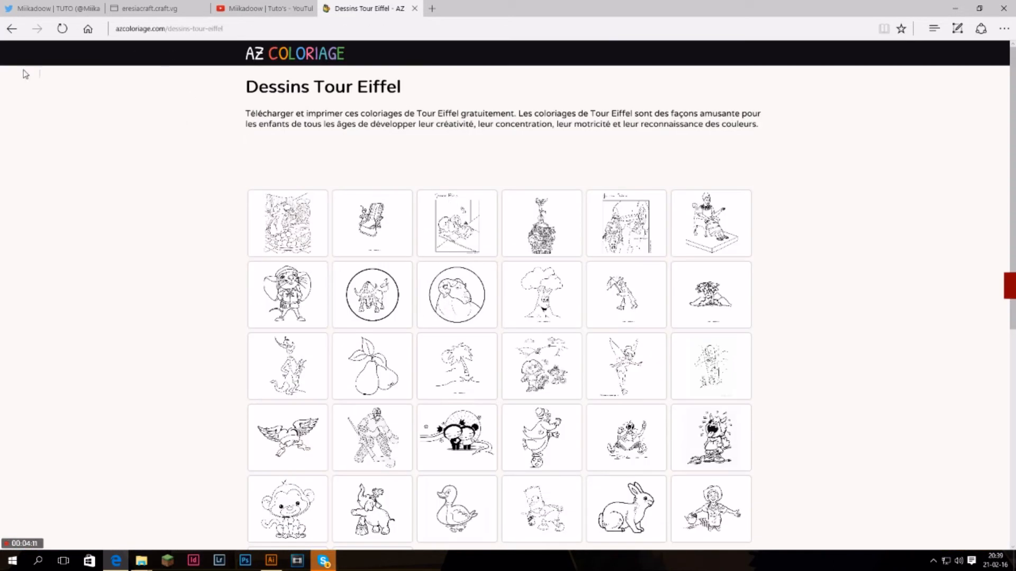
pyautogui.click(4, 33)
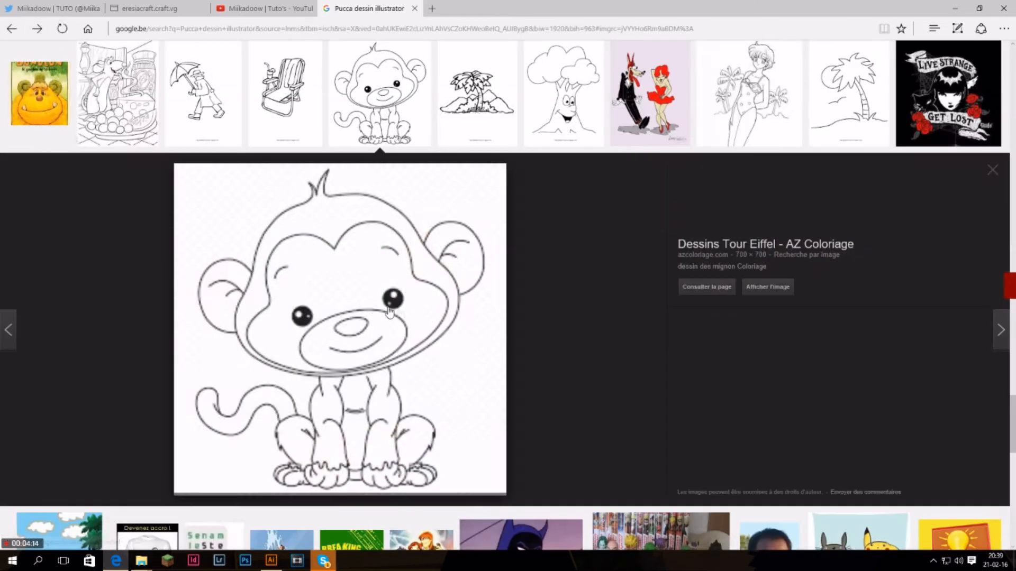
# Save the monkey drawing as a JPEG in the Bureau folder under its suggested file name.
pyautogui.rightClick(378, 328)
pyautogui.click(436, 408)
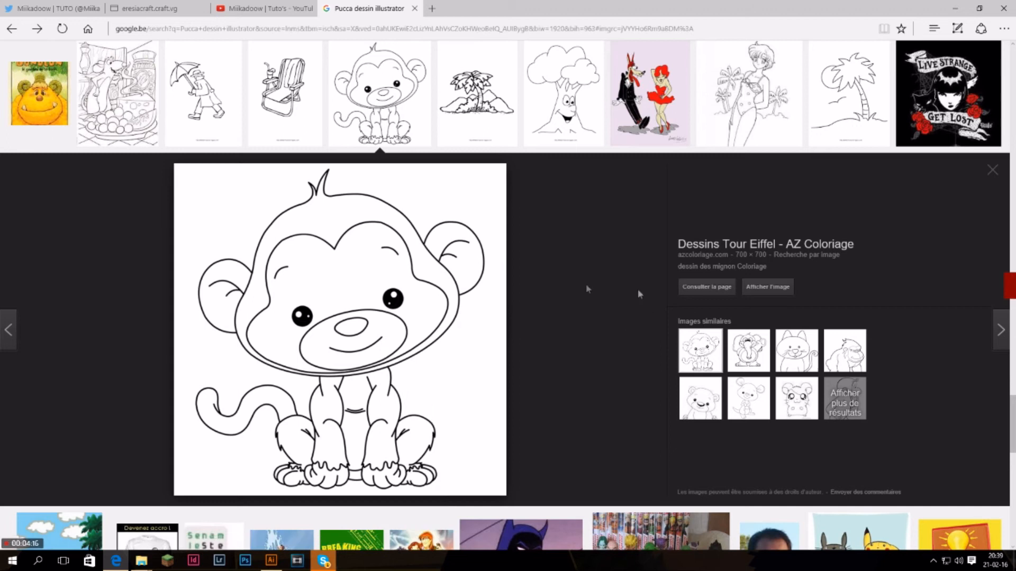
pyautogui.click(42, 74)
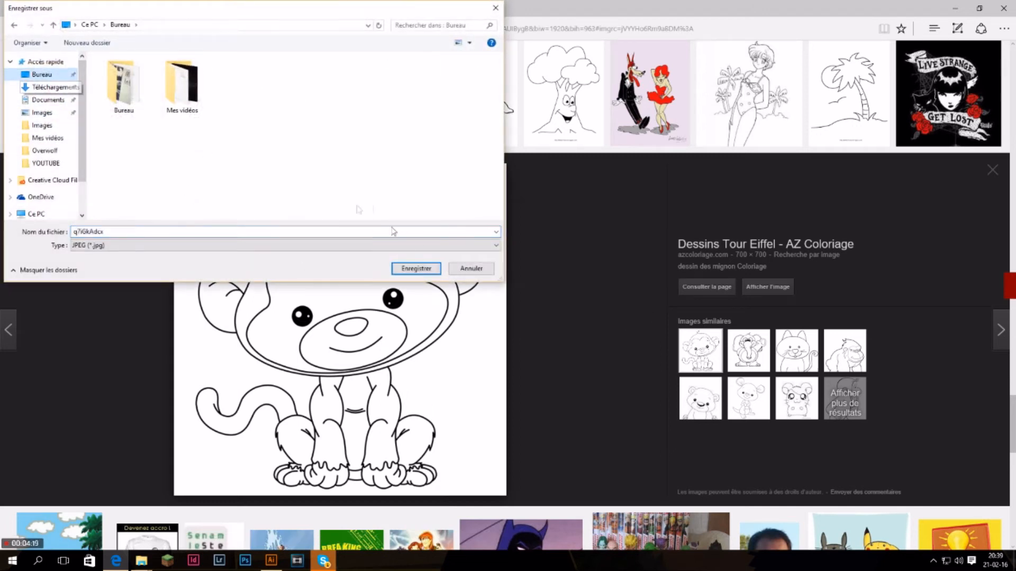
pyautogui.click(415, 269)
# Return to Illustrator, open the saved monkey image q7iGkAdcx.jpg and undo the stray Pen tool point placed beside it.
pyautogui.click(954, 8)
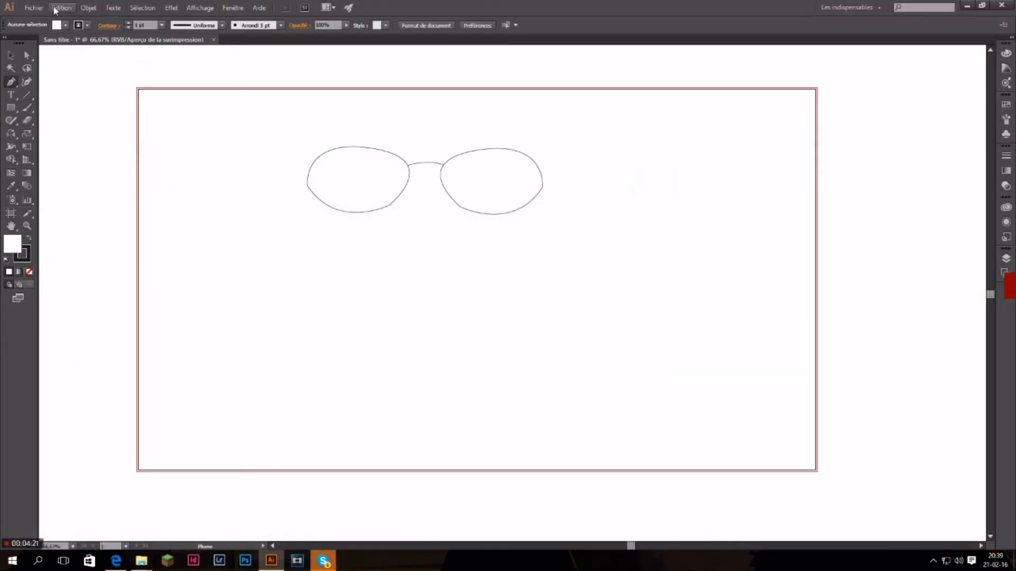
pyautogui.click(34, 7)
pyautogui.click(63, 42)
pyautogui.doubleClick(238, 84)
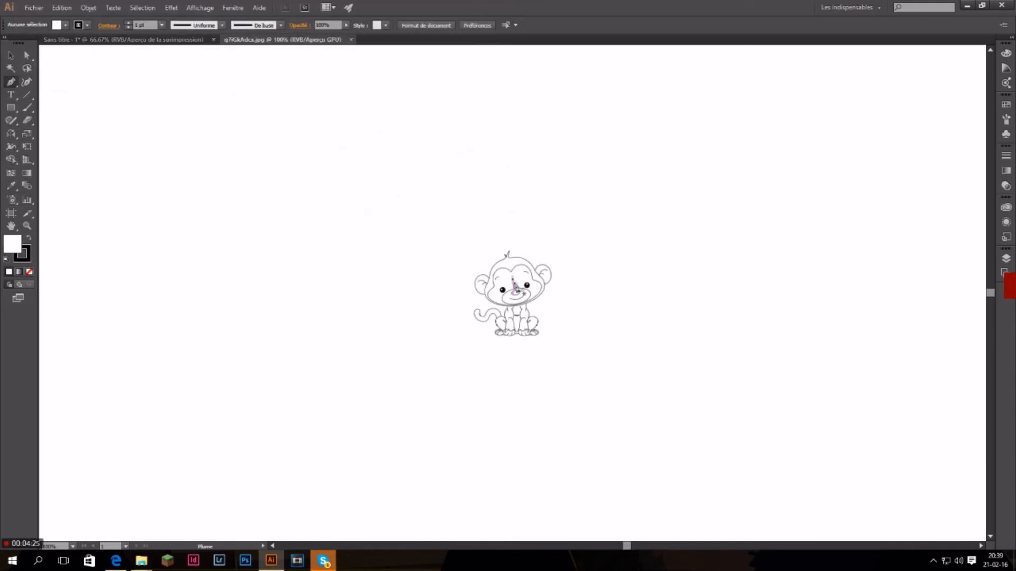
pyautogui.moveTo(483, 242); pyautogui.dragTo(482, 242)
pyautogui.hotkey('ctrl', 'z')
# Turn the layer Calque 1 into a template layer with its images dimmed to 50%.
pyautogui.click(1008, 260)
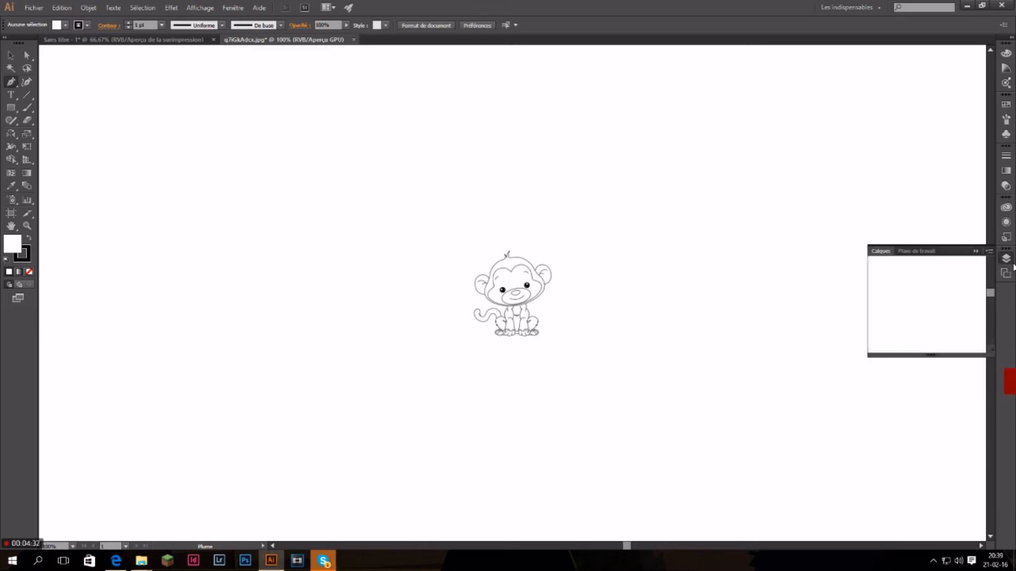
pyautogui.doubleClick(948, 268)
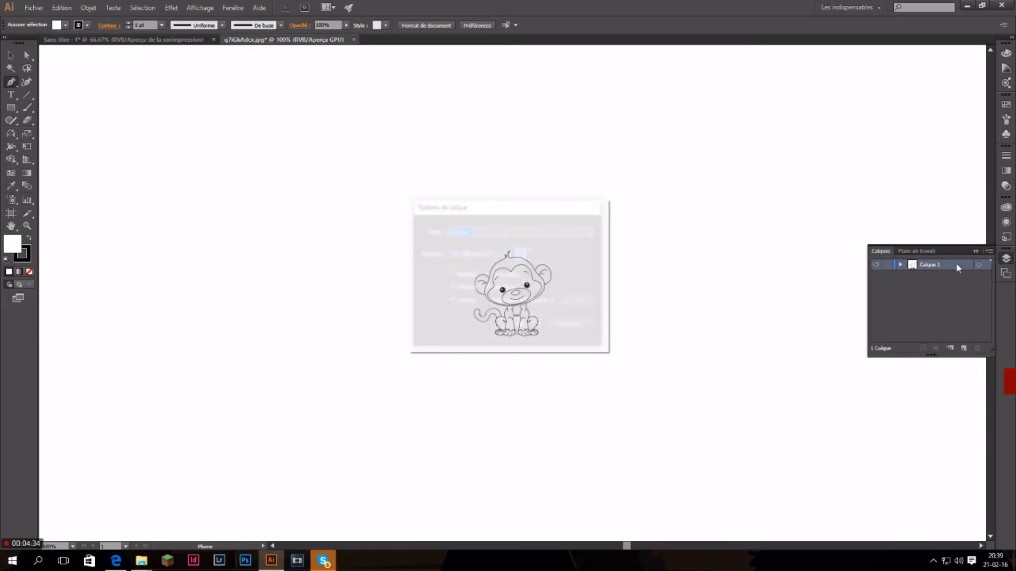
pyautogui.click(454, 276)
pyautogui.click(521, 326)
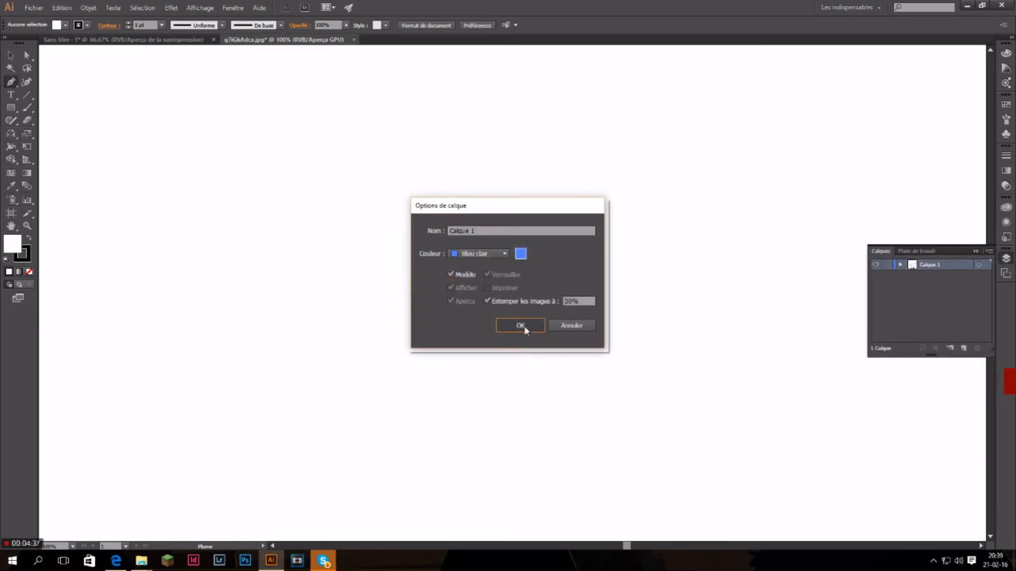
# Add a layer named Création above the template layer and rename the layer Calque 1 as modèle.
pyautogui.scroll(3, 551, 343)
pyautogui.scroll(6, 391, 206)
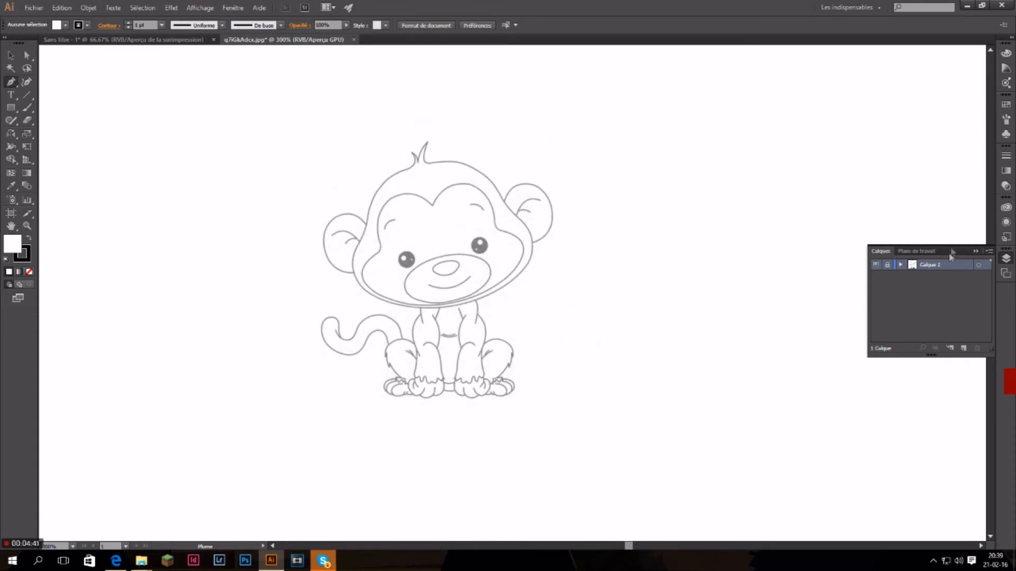
pyautogui.click(976, 251)
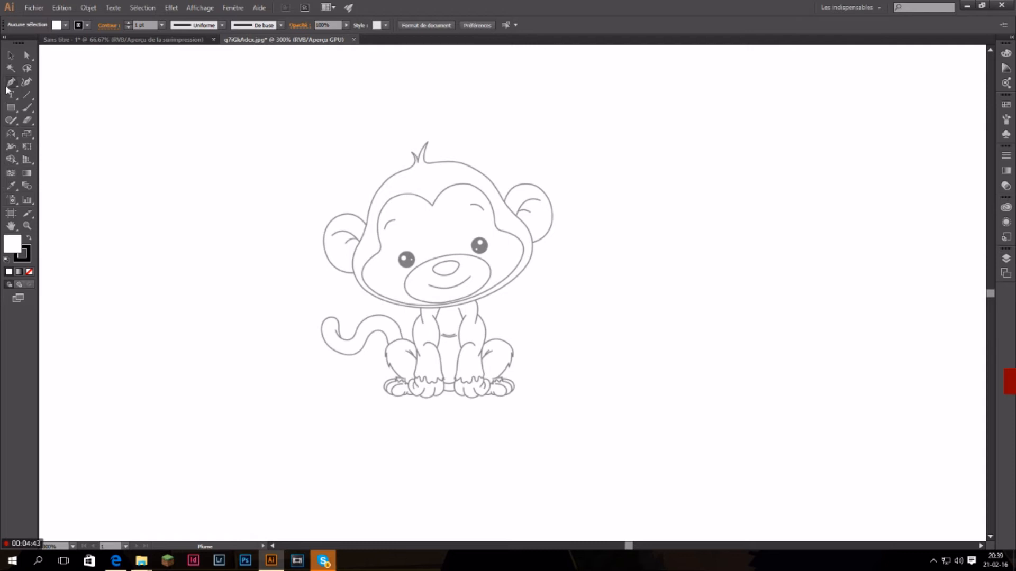
pyautogui.click(1006, 258)
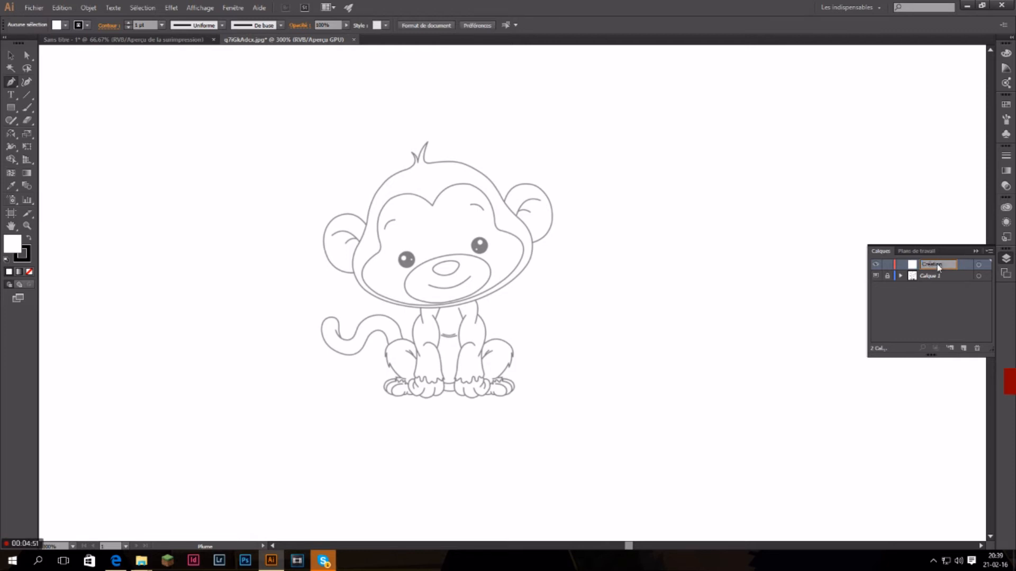
pyautogui.doubleClick(930, 276)
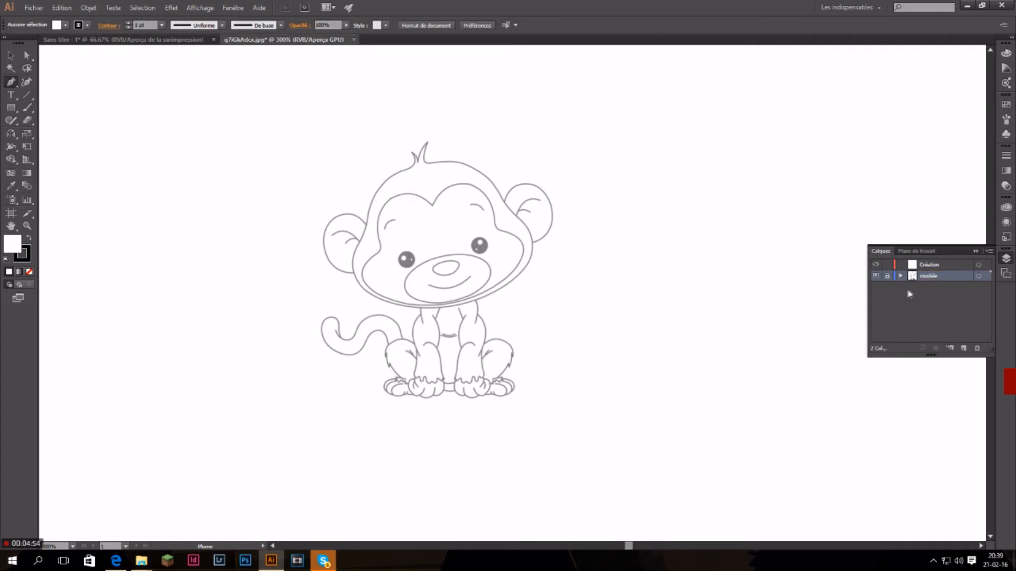
# Toggle the modèle layer's visibility, leaving it shown, and make Création the active layer.
pyautogui.click(876, 276)
pyautogui.click(876, 276)
pyautogui.click(876, 275)
pyautogui.click(876, 276)
pyautogui.click(875, 275)
pyautogui.click(876, 276)
pyautogui.click(925, 266)
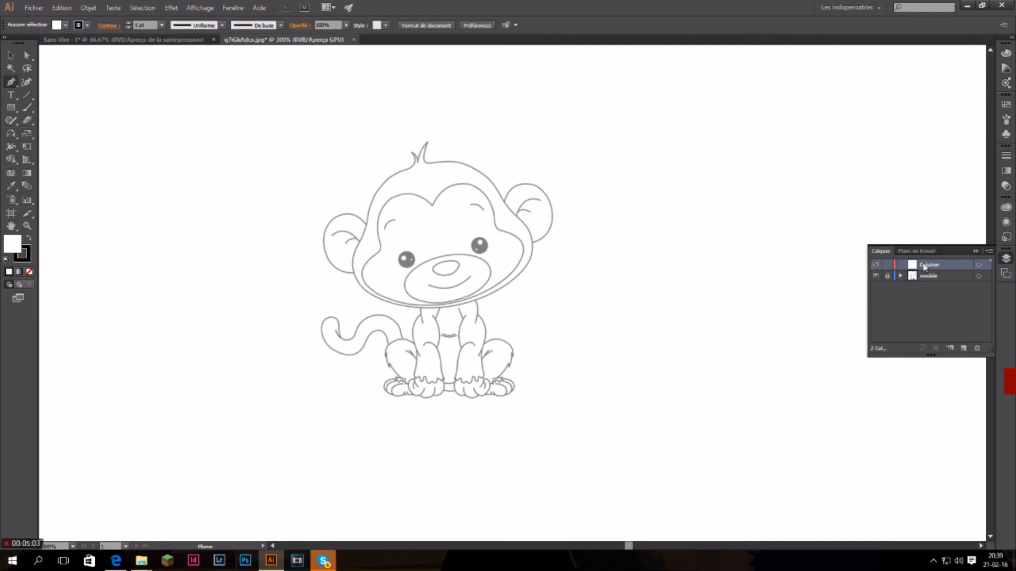
# Trace the monkey's head outline with the Pen tool from the crown down to the inner fold of the right ear.
pyautogui.click(446, 161)
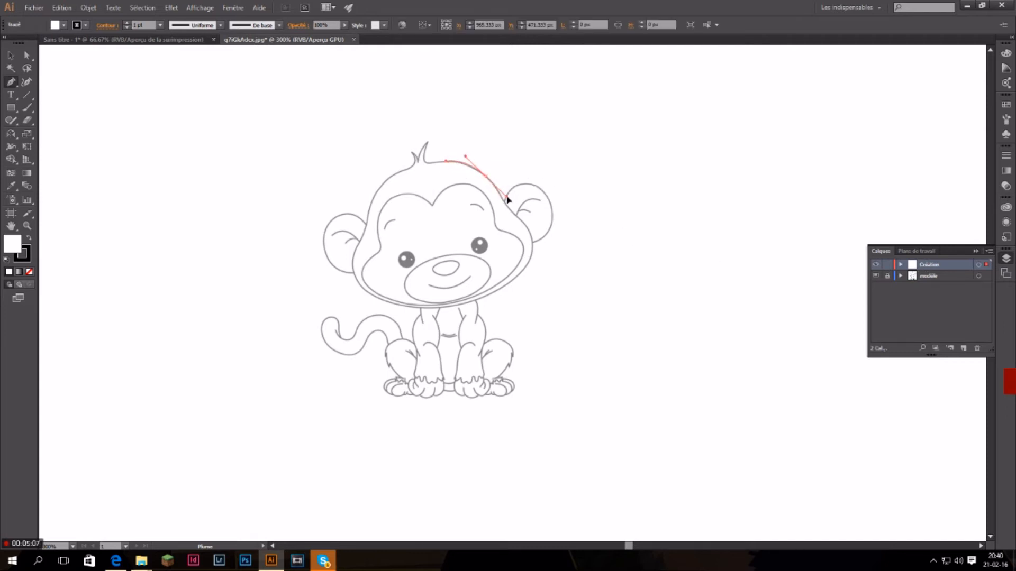
pyautogui.moveTo(508, 198); pyautogui.dragTo(507, 208)
pyautogui.scroll(7, 507, 208)
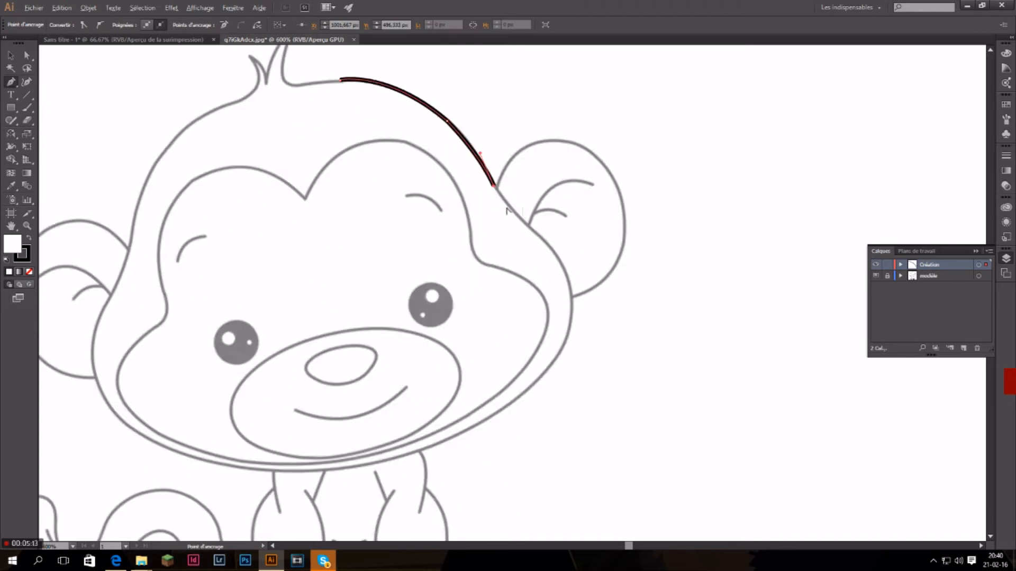
pyautogui.moveTo(494, 163); pyautogui.dragTo(548, 267)
pyautogui.moveTo(623, 326); pyautogui.dragTo(660, 350)
# Continue the head outline with curved segments past the base of the right ear and down the right cheek.
pyautogui.scroll(-7, 648, 337)
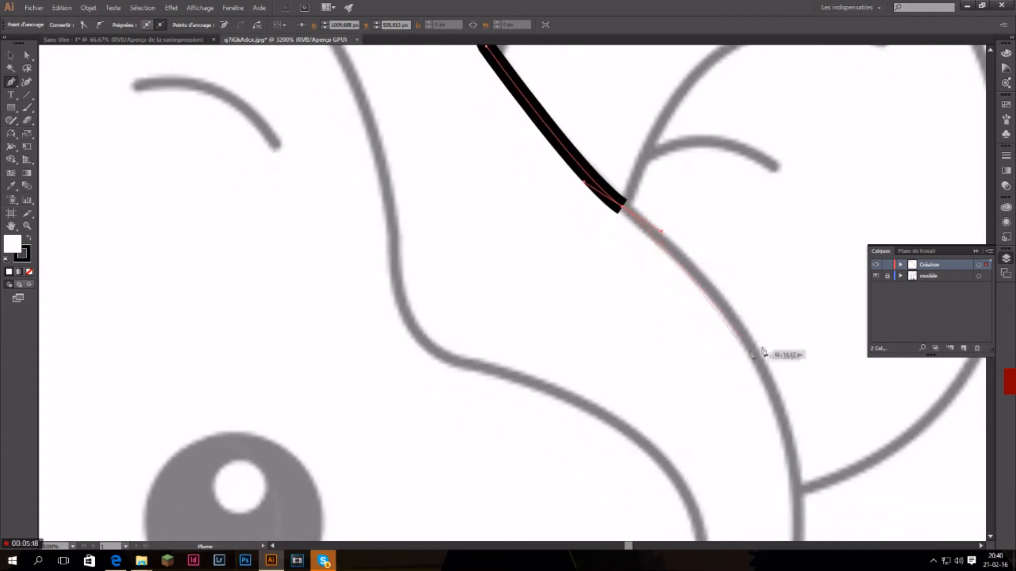
pyautogui.scroll(-3, 763, 349)
pyautogui.moveTo(783, 358); pyautogui.dragTo(781, 365)
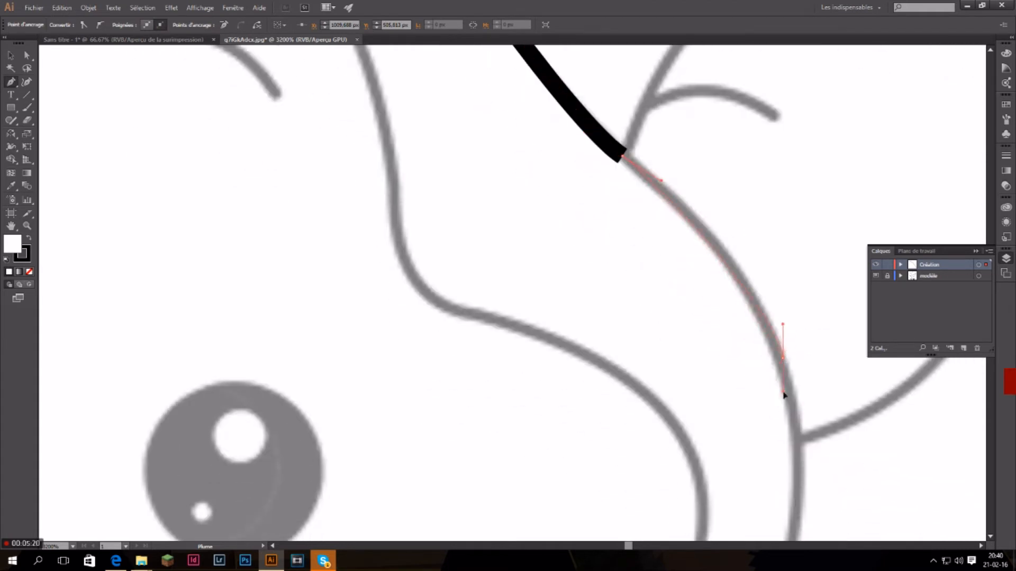
pyautogui.moveTo(798, 418); pyautogui.dragTo(799, 416)
pyautogui.scroll(-18, 767, 354)
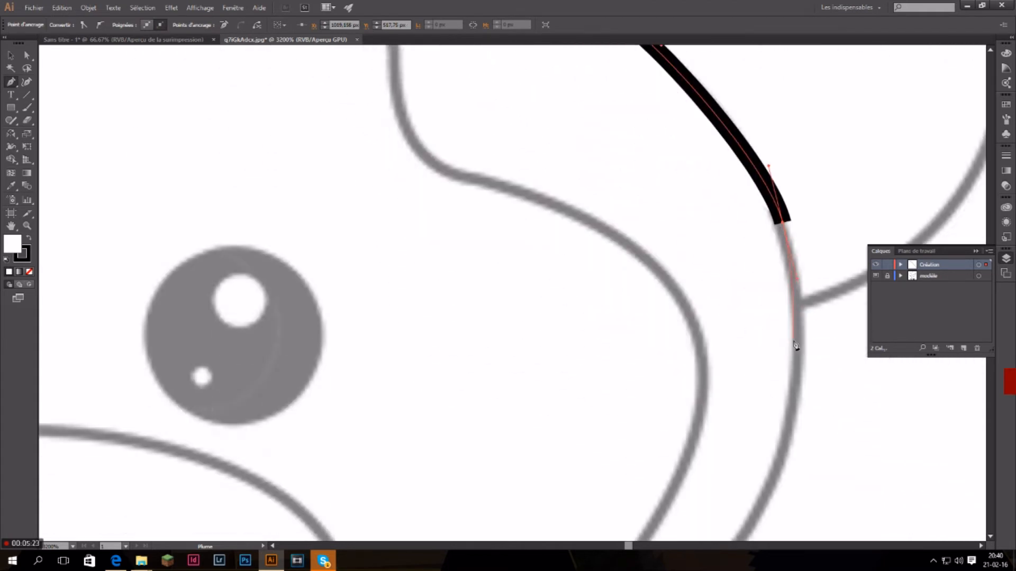
pyautogui.moveTo(757, 342)
pyautogui.mouseDown()
pyautogui.moveTo(733, 345)
pyautogui.moveTo(703, 381)
pyautogui.moveTo(710, 407)
pyautogui.mouseUp()
# Set the path's fill to none and extend the head outline along the right jaw to the middle of the chin.
pyautogui.scroll(-12, 709, 407)
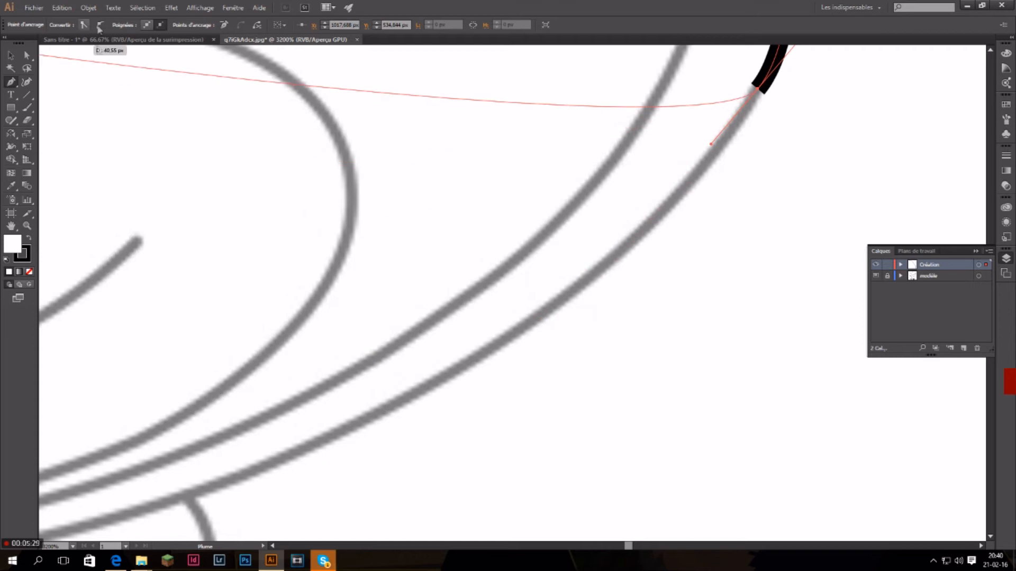
pyautogui.click(30, 273)
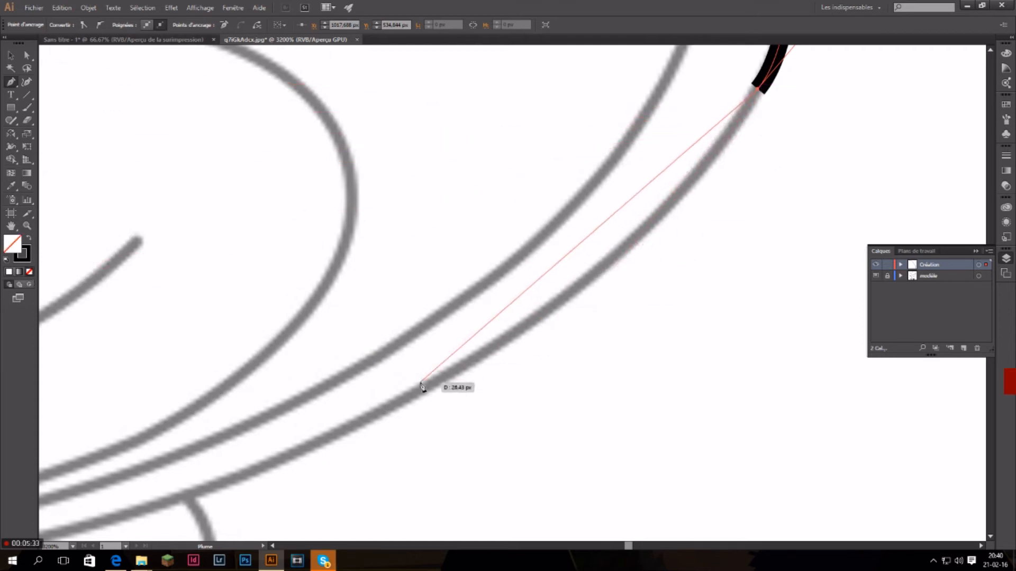
pyautogui.moveTo(425, 388)
pyautogui.mouseDown()
pyautogui.moveTo(238, 441)
pyautogui.moveTo(259, 456)
pyautogui.mouseUp()
pyautogui.scroll(-1, 285, 422)
pyautogui.scroll(-5, 286, 423)
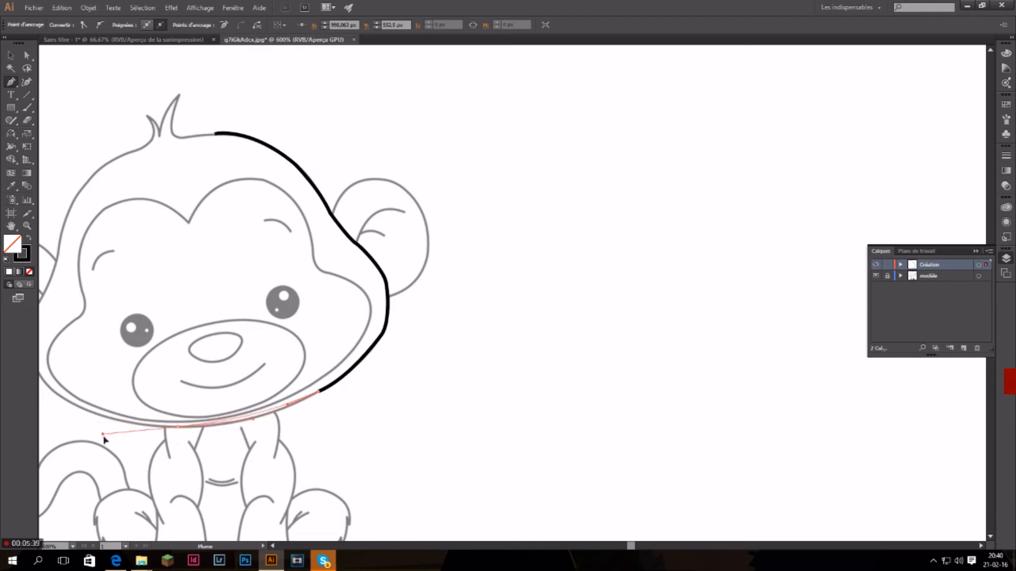
pyautogui.moveTo(103, 430); pyautogui.dragTo(125, 447)
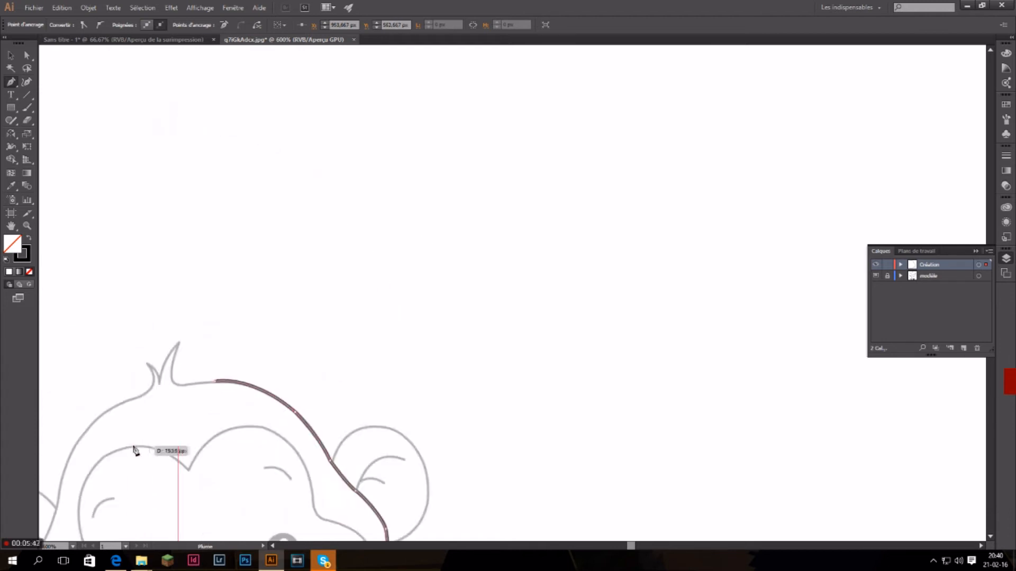
# Trace the left jaw, cheek and side of the head up to the tip of the small hair spike.
pyautogui.moveTo(629, 547)
pyautogui.mouseDown()
pyautogui.moveTo(608, 546)
pyautogui.moveTo(632, 547)
pyautogui.moveTo(624, 553)
pyautogui.mouseUp()
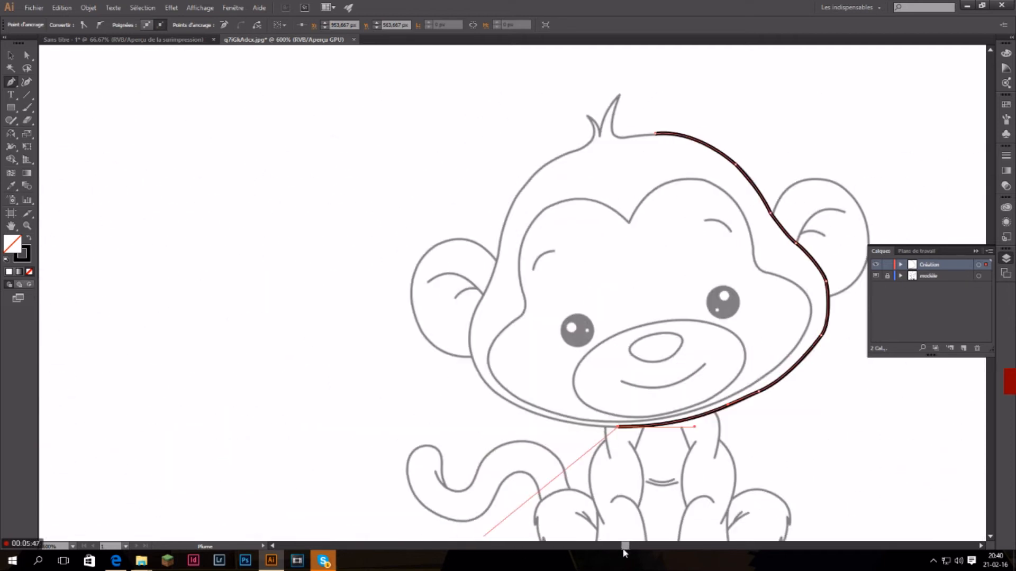
pyautogui.moveTo(471, 352)
pyautogui.mouseDown()
pyautogui.moveTo(442, 284)
pyautogui.moveTo(450, 272)
pyautogui.moveTo(463, 286)
pyautogui.moveTo(485, 265)
pyautogui.moveTo(473, 349)
pyautogui.moveTo(484, 285)
pyautogui.mouseUp()
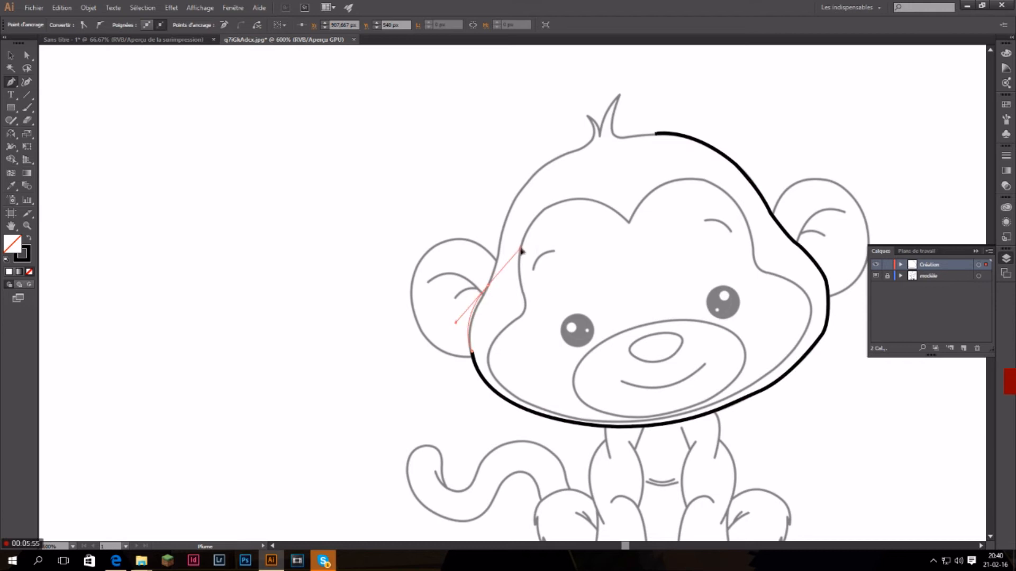
pyautogui.moveTo(518, 237)
pyautogui.mouseDown()
pyautogui.moveTo(506, 227)
pyautogui.moveTo(501, 239)
pyautogui.moveTo(502, 217)
pyautogui.mouseUp()
pyautogui.click(488, 286)
pyautogui.moveTo(591, 143); pyautogui.dragTo(665, 115)
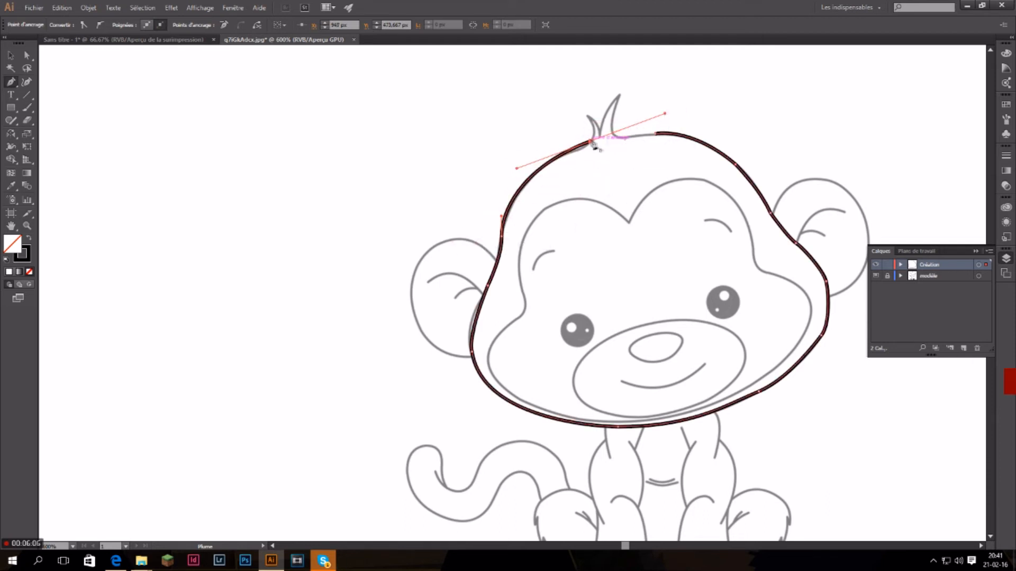
pyautogui.moveTo(590, 120)
pyautogui.mouseDown()
pyautogui.moveTo(575, 111)
pyautogui.moveTo(577, 93)
pyautogui.mouseUp()
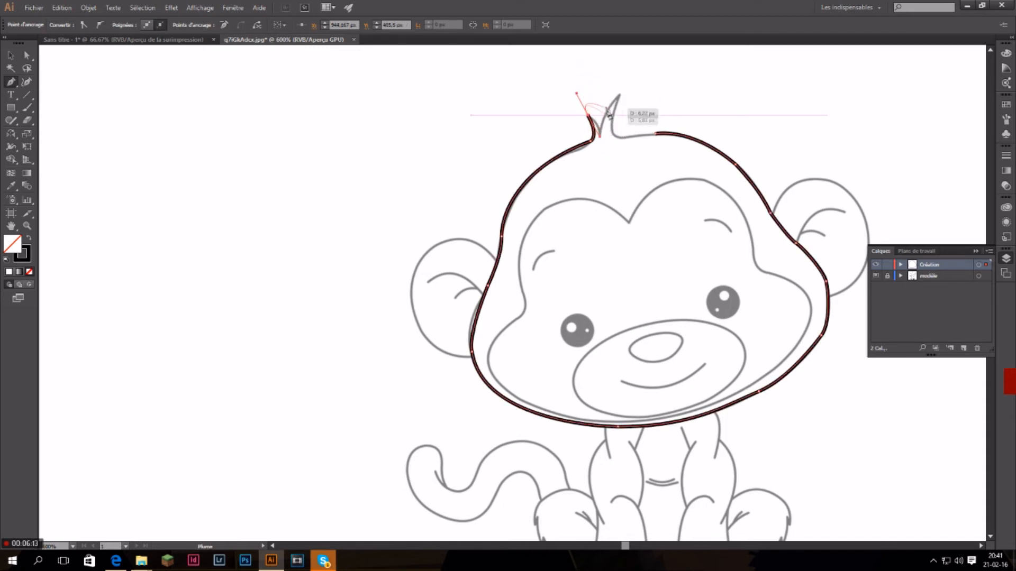
pyautogui.click(311, 89)
pyautogui.hotkey('ctrl', 'z')
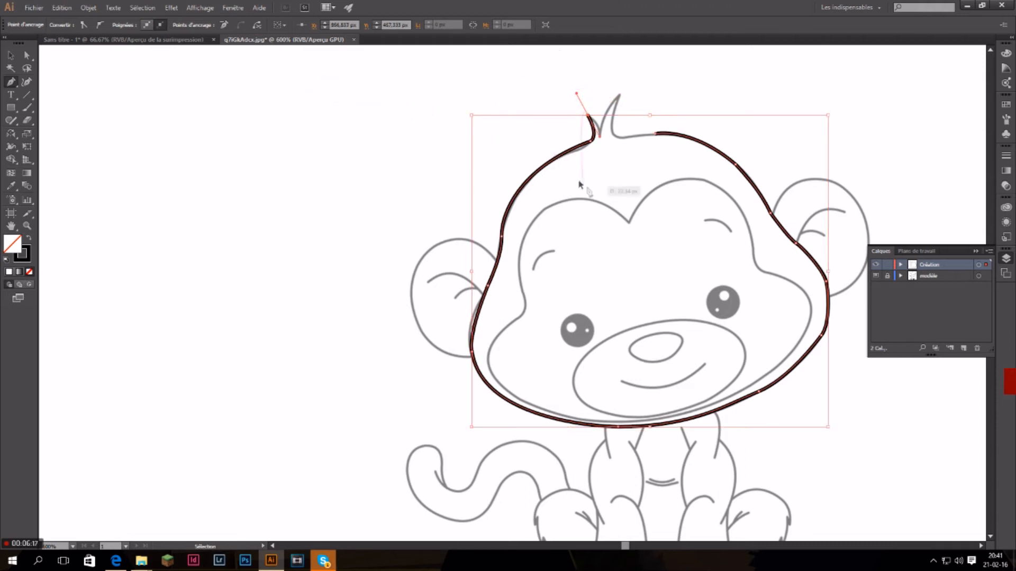
pyautogui.scroll(3, 602, 140)
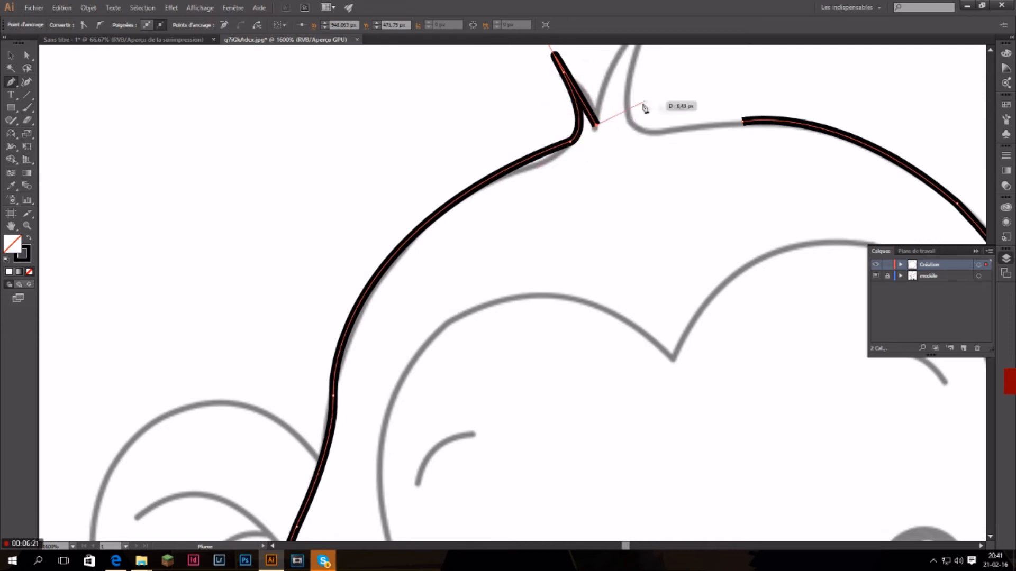
pyautogui.hotkey('ctrl', 'z')
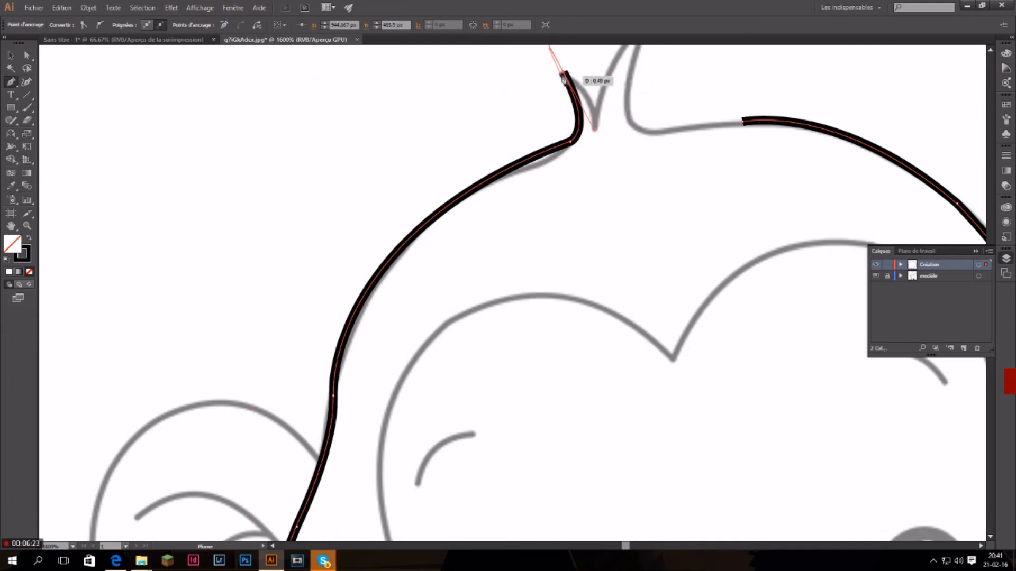
# Trace both hair spikes with sharp corner points at their tips and close the head outline at its starting point.
pyautogui.scroll(7, 541, 108)
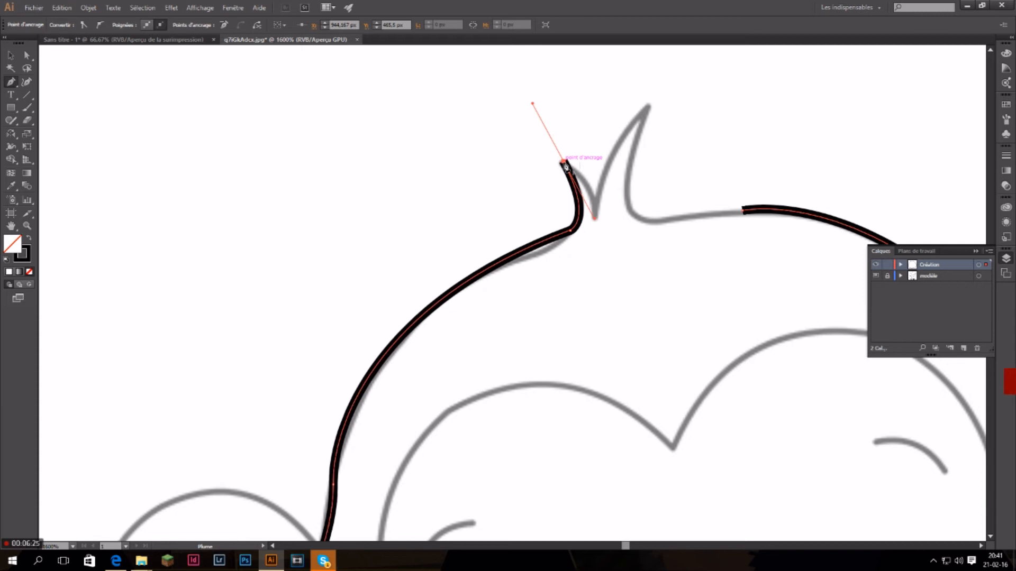
pyautogui.moveTo(564, 164)
pyautogui.mouseDown()
pyautogui.moveTo(563, 106)
pyautogui.moveTo(603, 203)
pyautogui.moveTo(587, 242)
pyautogui.mouseUp()
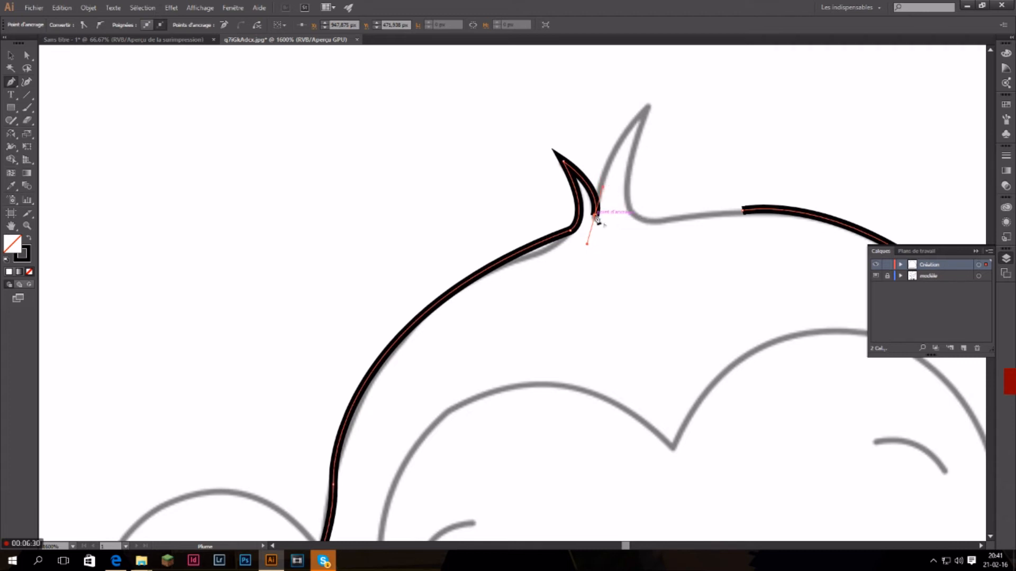
pyautogui.moveTo(645, 108); pyautogui.dragTo(662, 121)
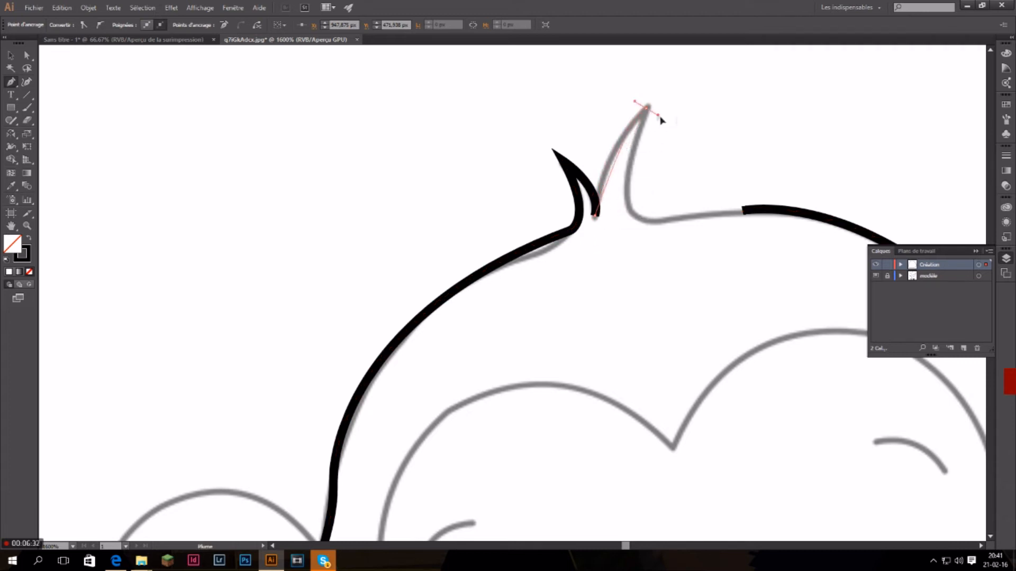
pyautogui.moveTo(687, 83); pyautogui.dragTo(687, 83)
pyautogui.click(645, 109)
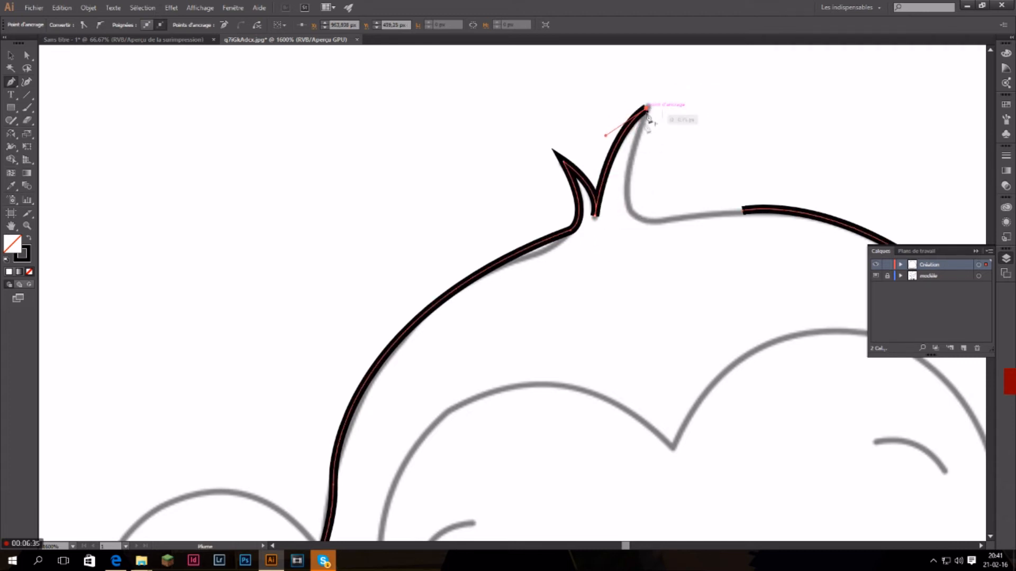
pyautogui.moveTo(632, 215); pyautogui.dragTo(647, 229)
pyautogui.click(743, 211)
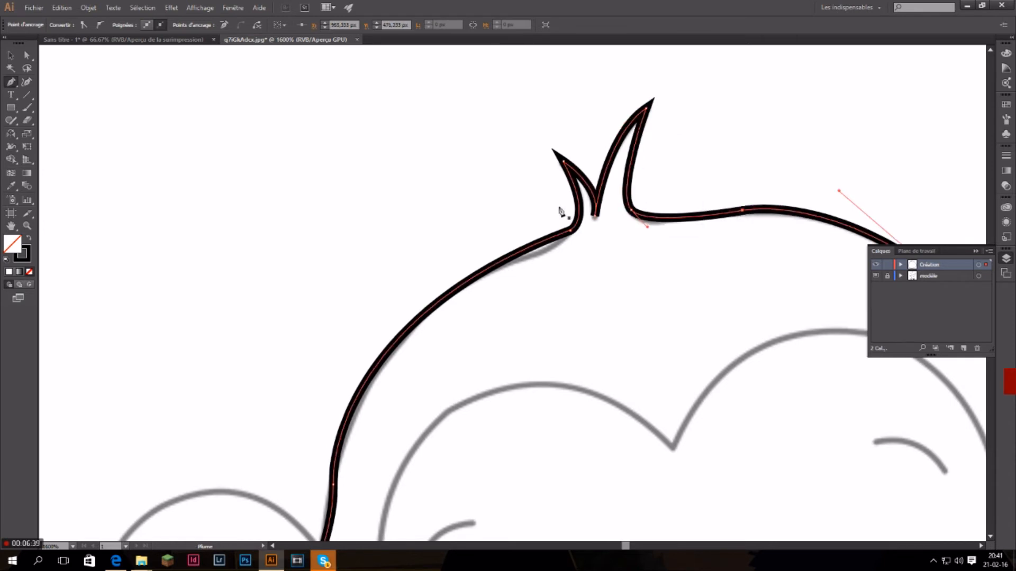
# Deselect the finished head outline so that a separate path can be started.
pyautogui.scroll(-5, 609, 276)
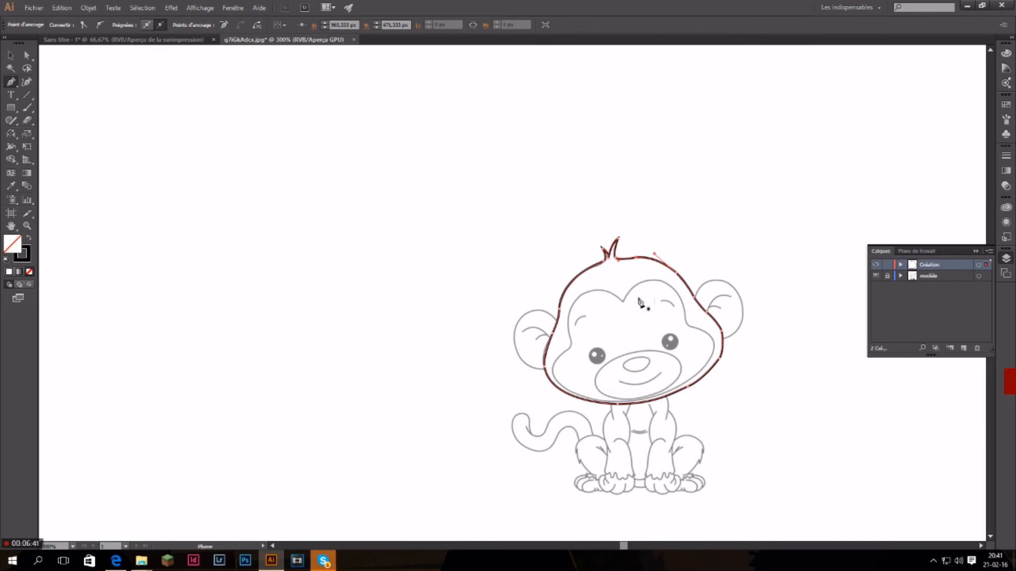
pyautogui.scroll(-1, 642, 307)
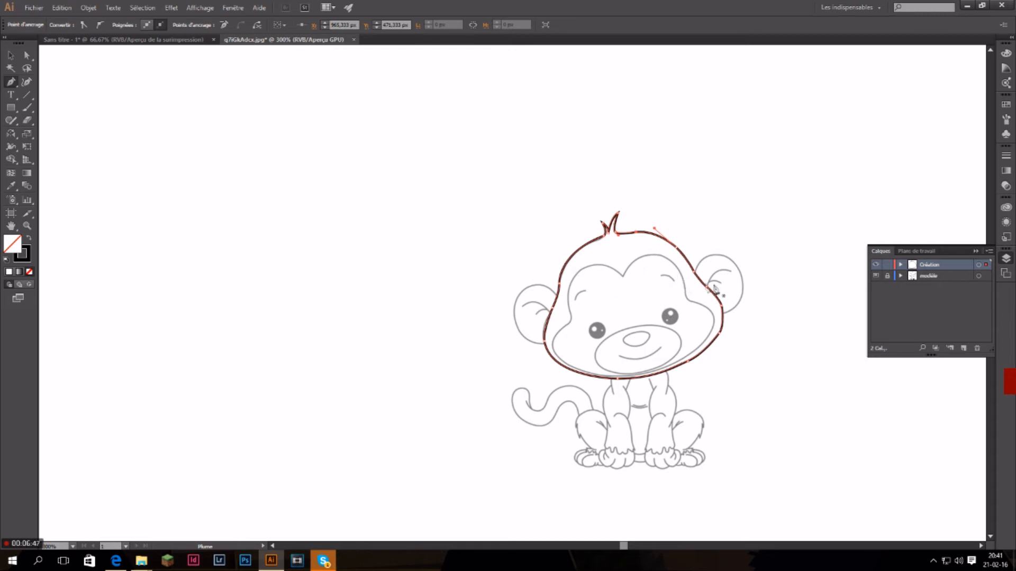
pyautogui.scroll(3, 656, 325)
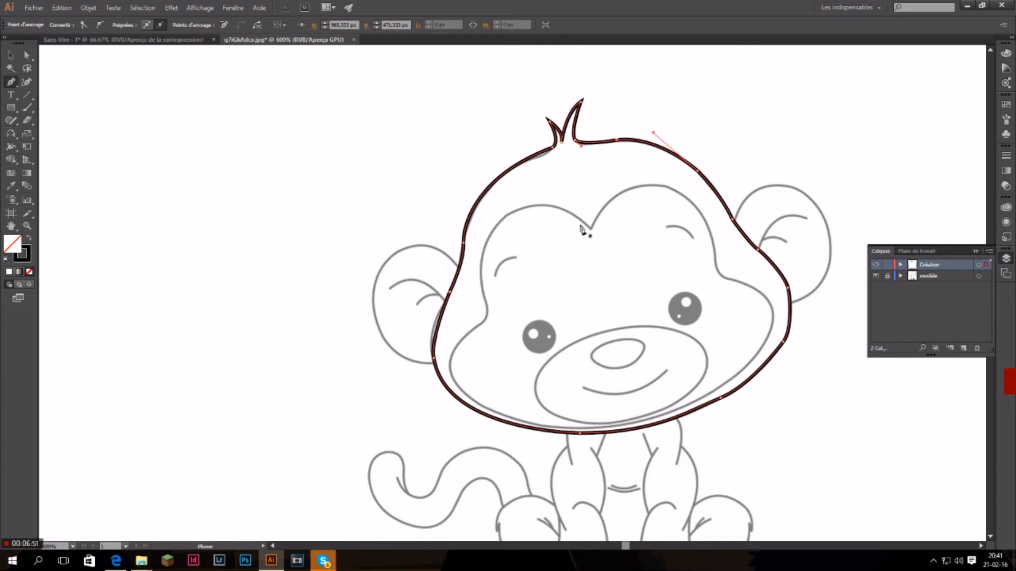
pyautogui.press('ctrl')
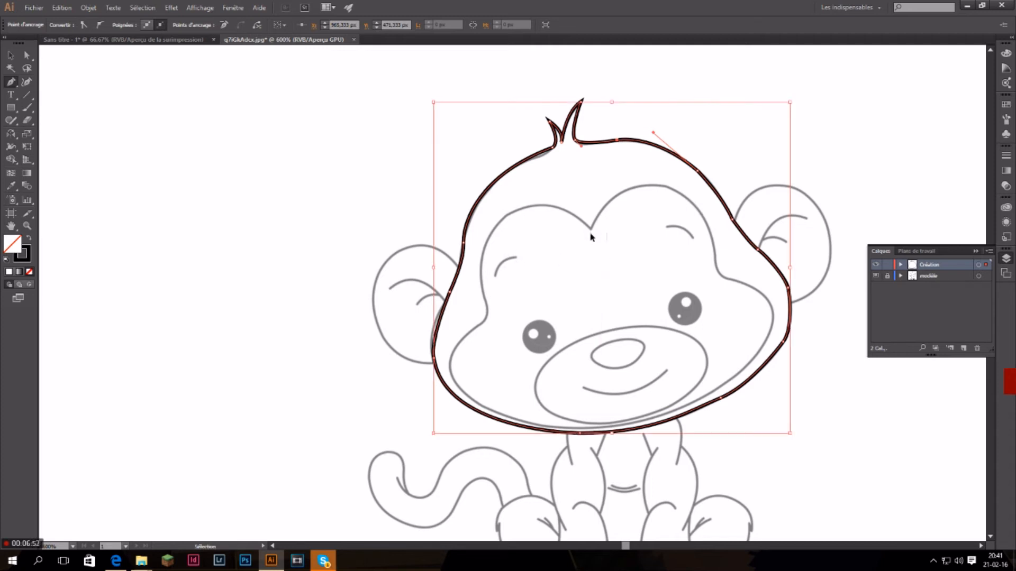
pyautogui.press('alt')
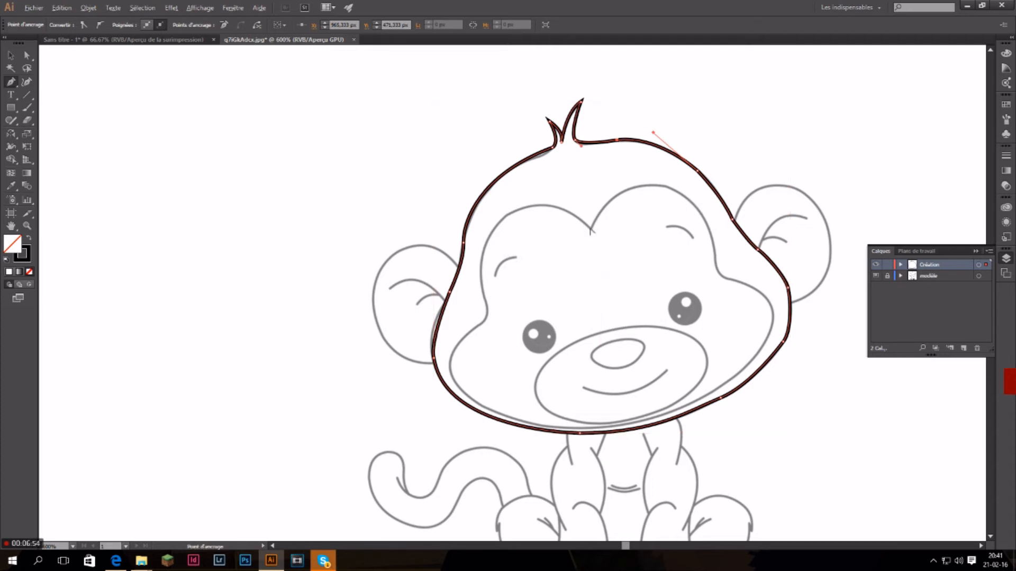
pyautogui.press('super')
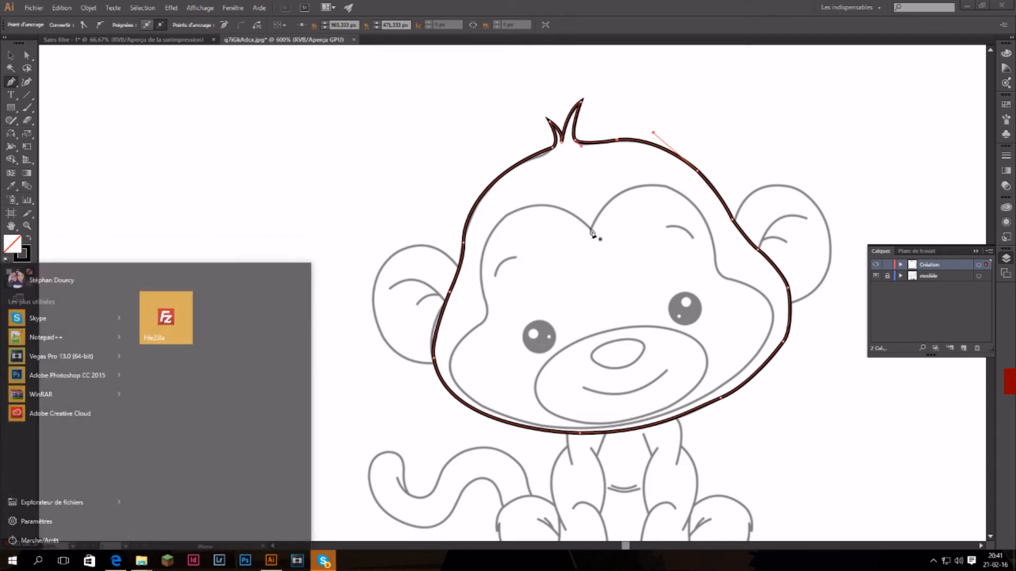
pyautogui.press('super')
pyautogui.press('ctrl')
pyautogui.keyDown('ctrl'); pyautogui.click(590, 230); pyautogui.keyUp('ctrl')
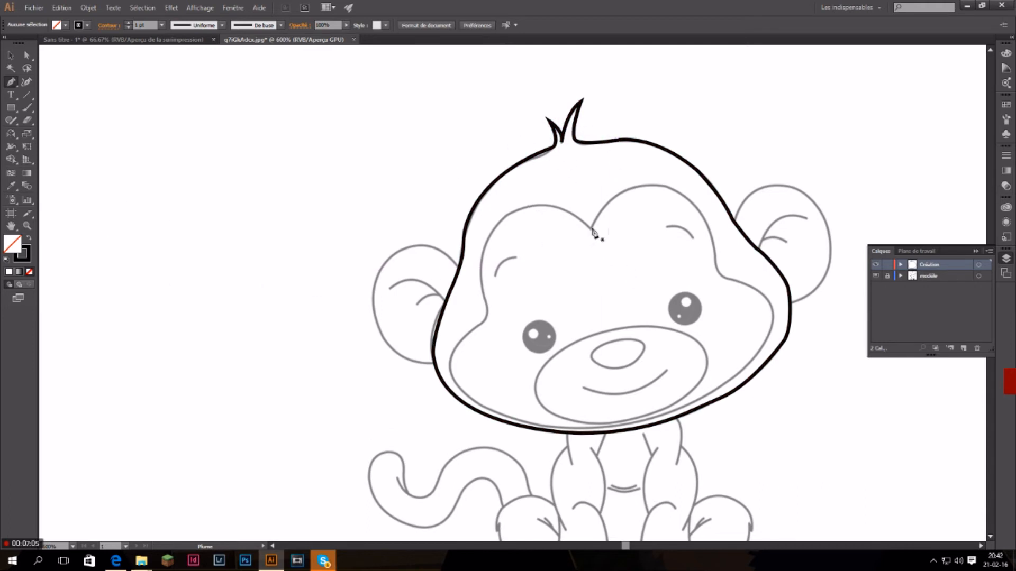
# Trace the inner face line from the forehead notch over the right brow arch and temple to the outermost point of the right cheek.
pyautogui.moveTo(591, 229); pyautogui.dragTo(636, 191)
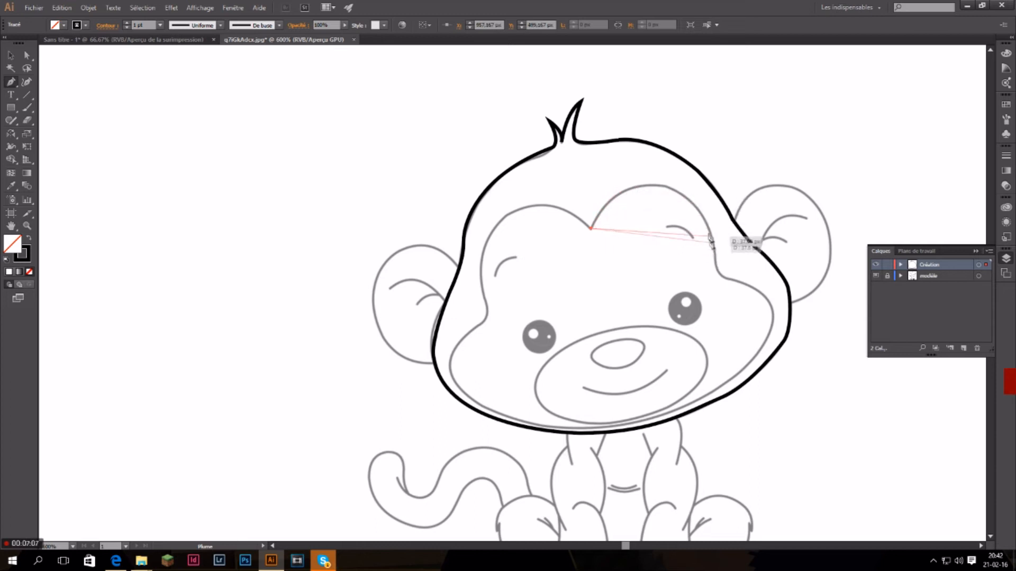
pyautogui.moveTo(694, 205); pyautogui.dragTo(716, 269)
pyautogui.click(694, 206)
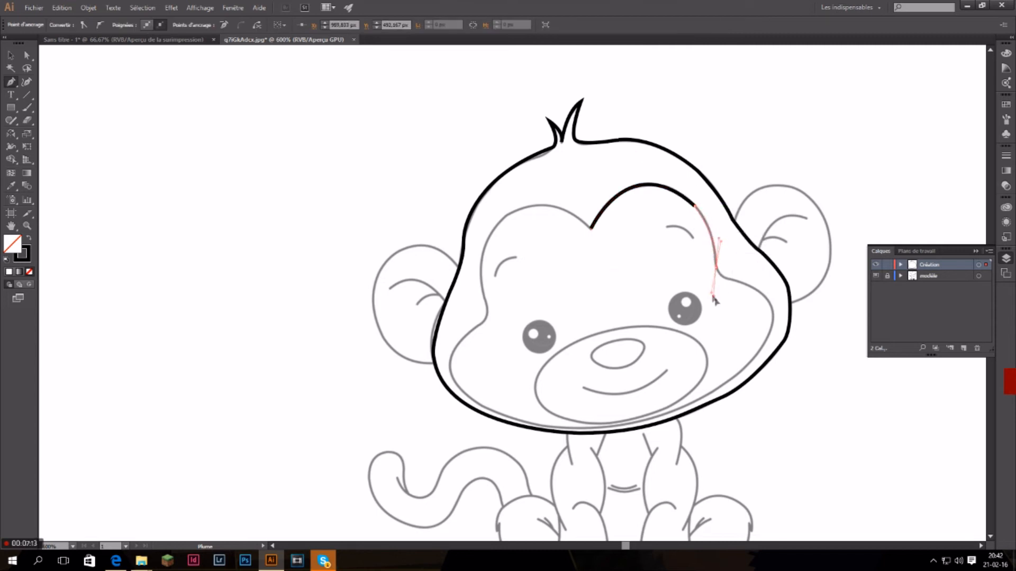
pyautogui.moveTo(718, 316); pyautogui.dragTo(738, 282)
pyautogui.click(728, 279)
pyautogui.moveTo(772, 315); pyautogui.dragTo(770, 341)
pyautogui.click(773, 315)
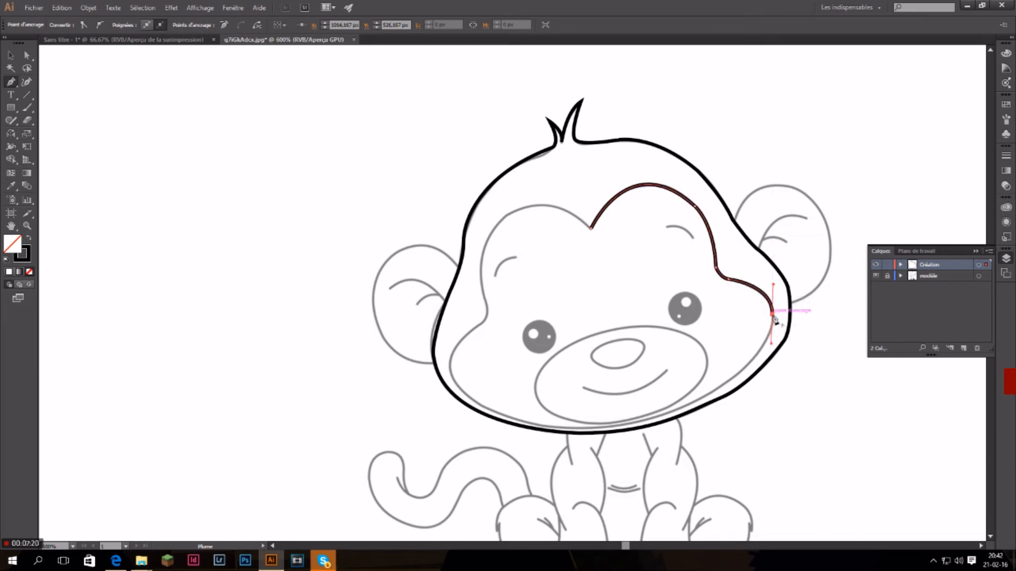
# Extend the inner face line with one long curve along the jaw to the lower left cheek, and deselect the path.
pyautogui.moveTo(454, 380); pyautogui.dragTo(331, 245)
pyautogui.moveTo(453, 390); pyautogui.dragTo(837, 389)
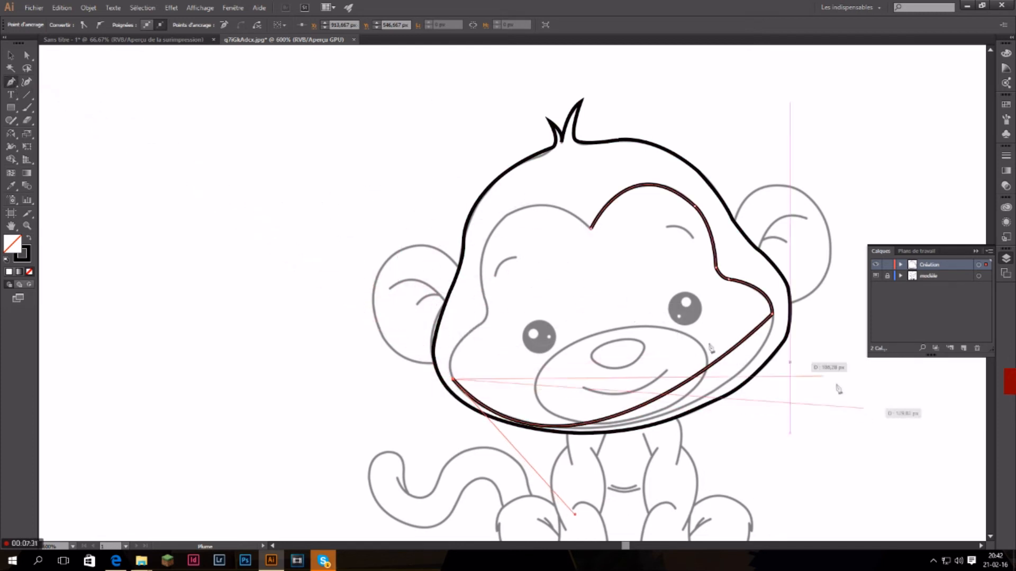
pyautogui.keyDown('ctrl'); pyautogui.click(127, 166); pyautogui.keyUp('ctrl')
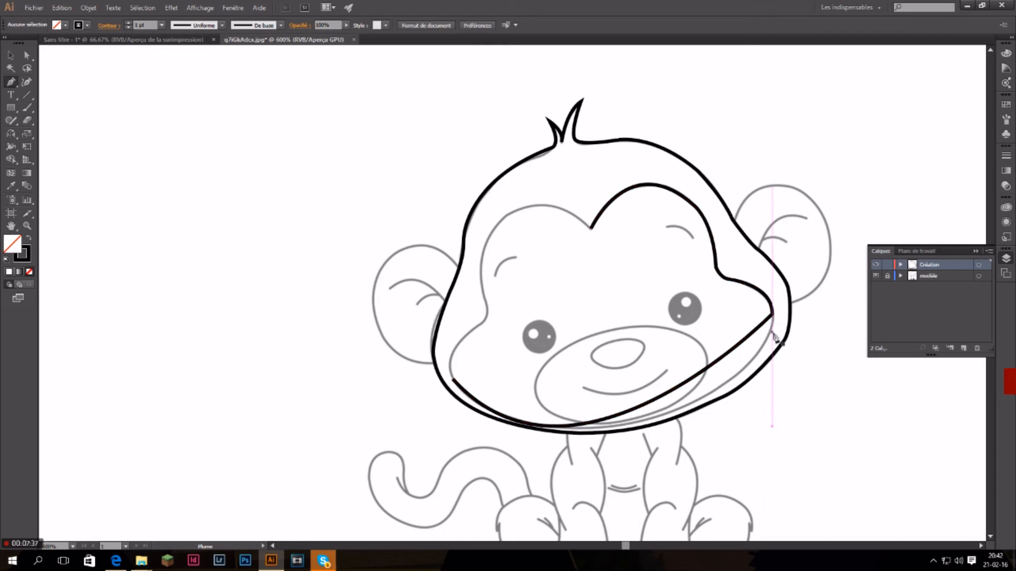
# Add an anchor point on the long jaw curve and adjust it and its handles to match the template's lower right cheek.
pyautogui.click(11, 83)
pyautogui.click(65, 95)
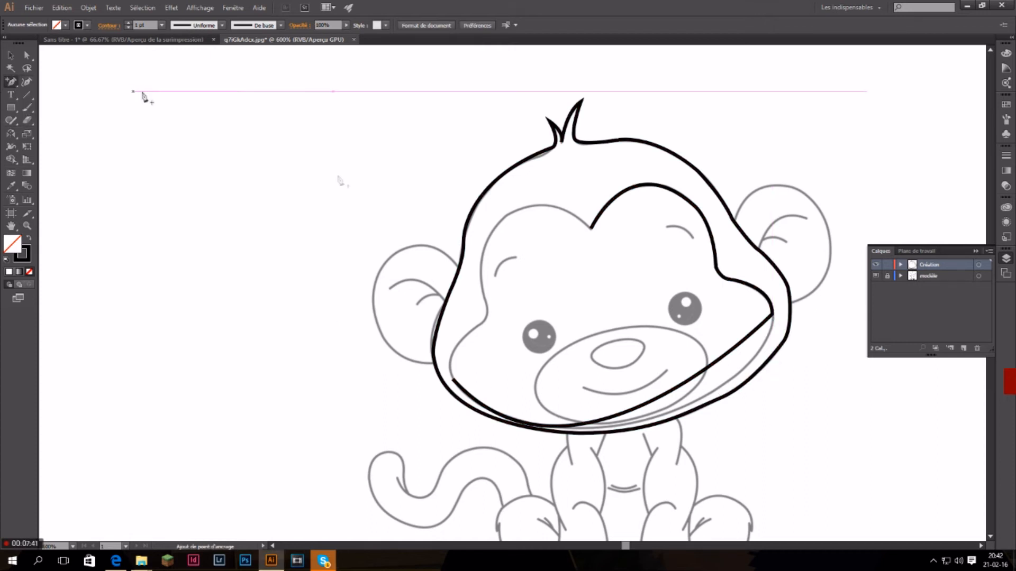
pyautogui.click(670, 393)
pyautogui.press('a')
pyautogui.moveTo(682, 396); pyautogui.dragTo(721, 385)
pyautogui.moveTo(654, 423)
pyautogui.mouseDown()
pyautogui.moveTo(673, 419)
pyautogui.moveTo(674, 429)
pyautogui.mouseUp()
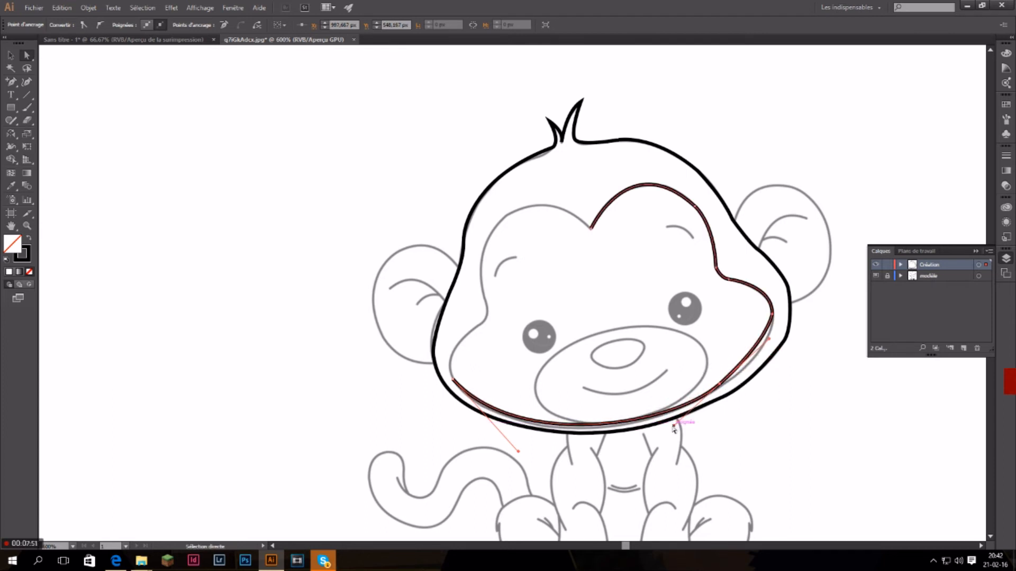
pyautogui.moveTo(769, 339); pyautogui.dragTo(777, 349)
pyautogui.moveTo(643, 417); pyautogui.dragTo(731, 383)
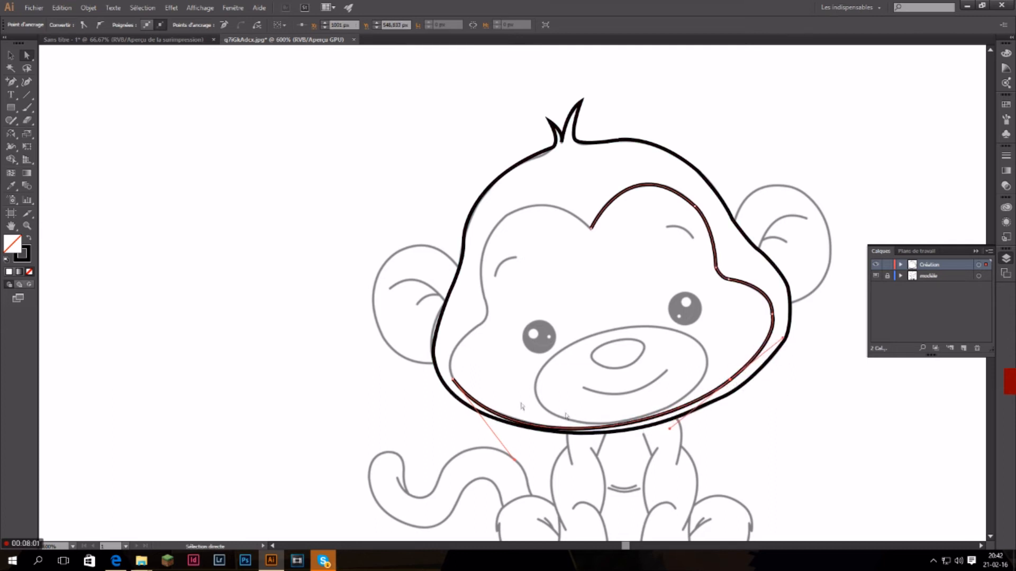
# Continue the inner face line up the left cheek and temple, close it at the forehead notch, and deselect it.
pyautogui.click(12, 82)
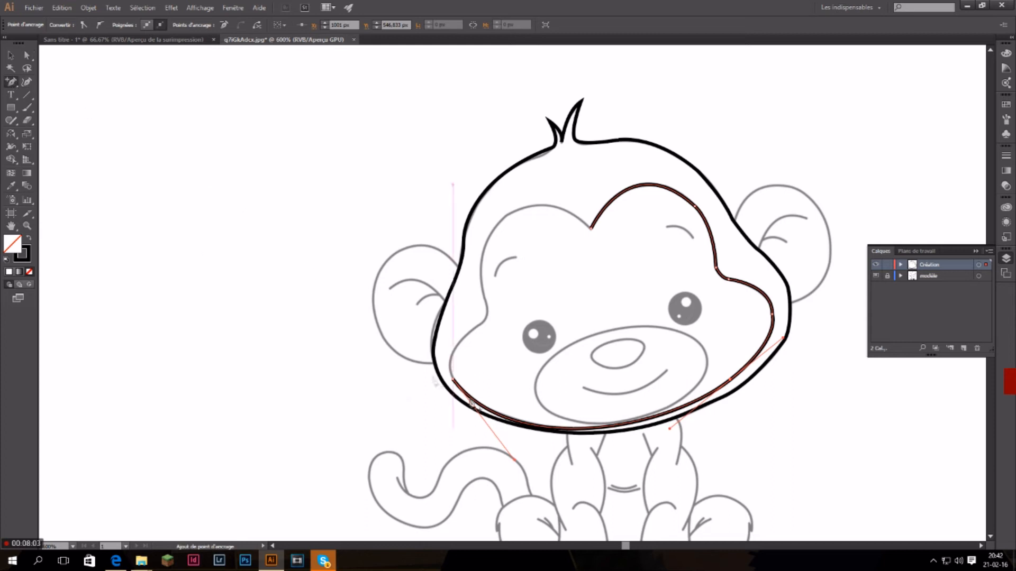
pyautogui.moveTo(14, 86); pyautogui.dragTo(45, 81)
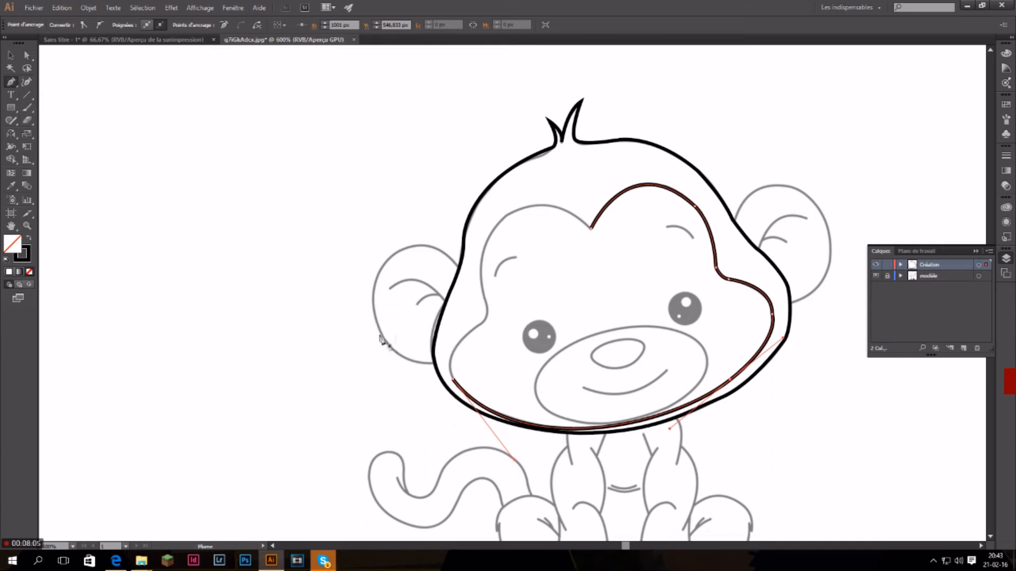
pyautogui.moveTo(464, 337); pyautogui.dragTo(471, 261)
pyautogui.click(481, 288)
pyautogui.moveTo(494, 228); pyautogui.dragTo(510, 214)
pyautogui.click(494, 230)
pyautogui.moveTo(592, 230); pyautogui.dragTo(649, 286)
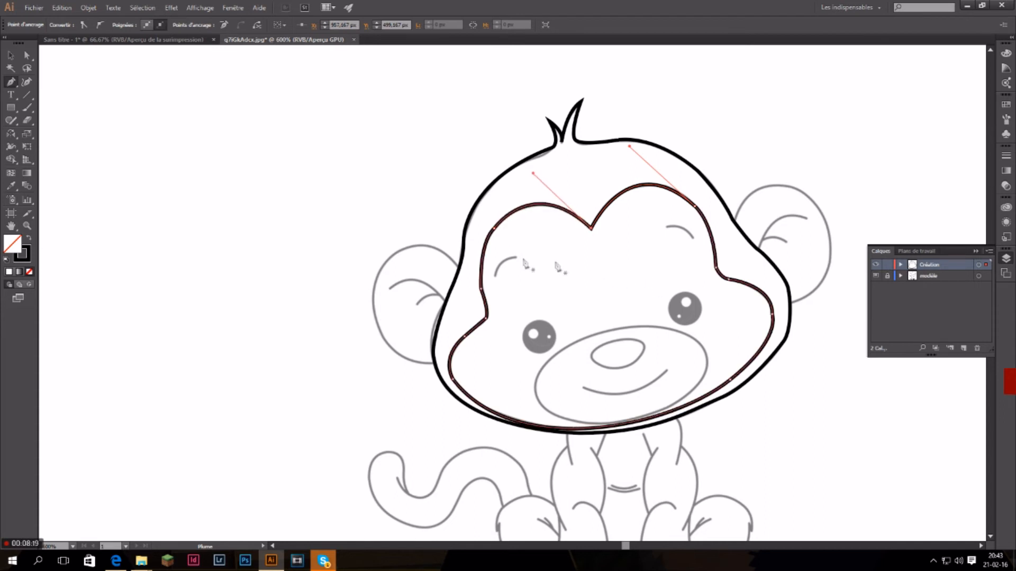
pyautogui.click(12, 55)
pyautogui.click(374, 169)
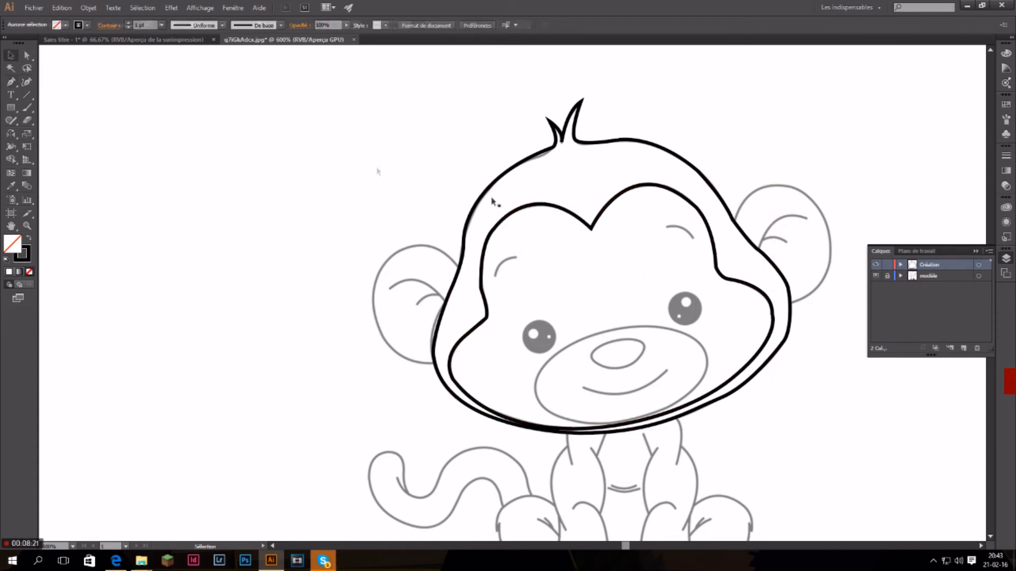
# Toggle the visibility of the modèle layer to compare the traced head and face lines with the template.
pyautogui.click(875, 276)
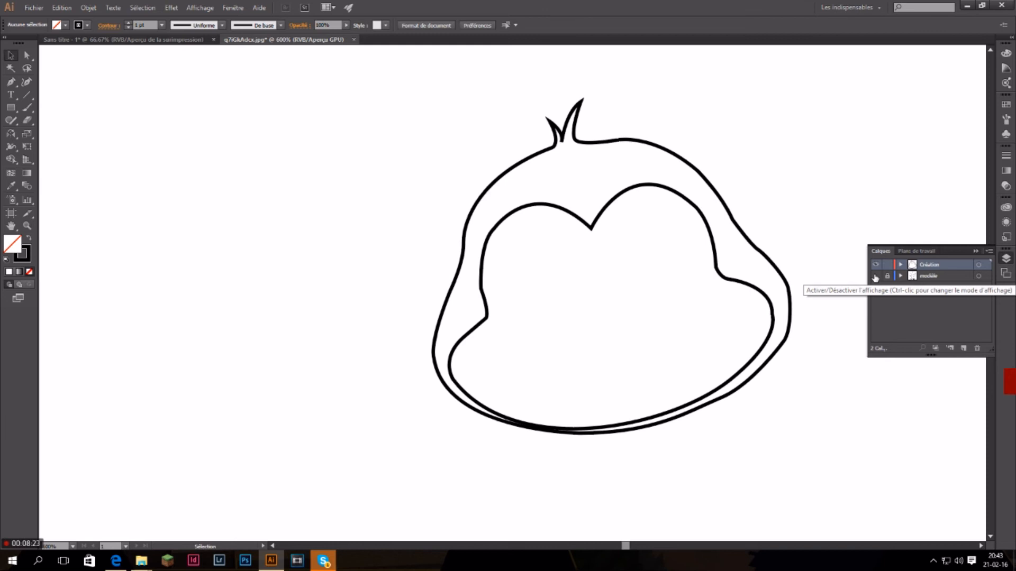
pyautogui.click(875, 276)
pyautogui.click(875, 276)
pyautogui.click(875, 276)
pyautogui.click(875, 276)
pyautogui.click(875, 276)
pyautogui.click(875, 276)
pyautogui.click(875, 276)
pyautogui.click(875, 276)
pyautogui.click(875, 276)
pyautogui.click(875, 276)
pyautogui.click(875, 276)
pyautogui.click(875, 276)
pyautogui.click(874, 276)
pyautogui.scroll(-1, 682, 389)
pyautogui.scroll(1, 682, 389)
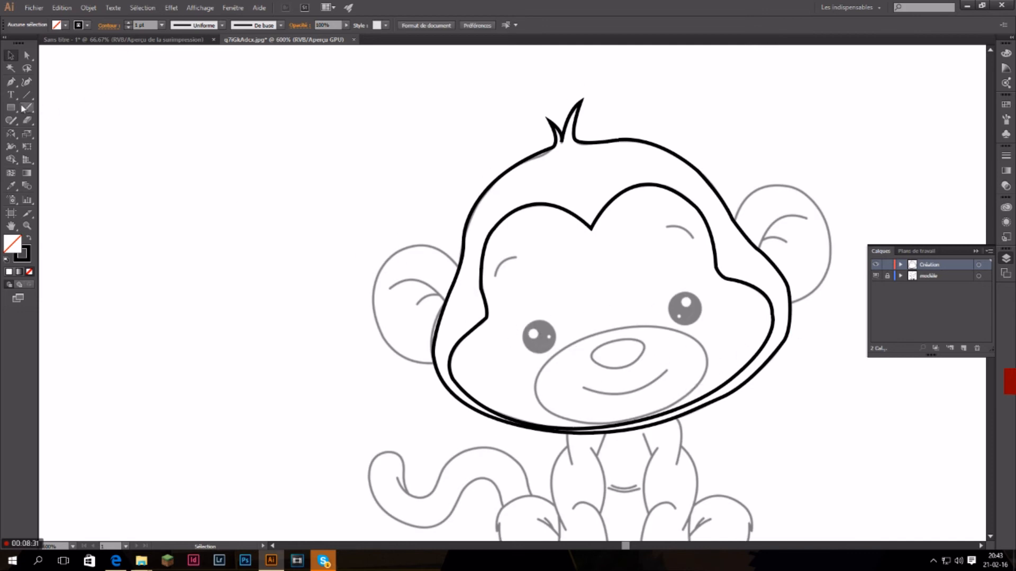
# Trace the left and right eyebrows as two separate open curves, deselecting each one when finished.
pyautogui.click(495, 276)
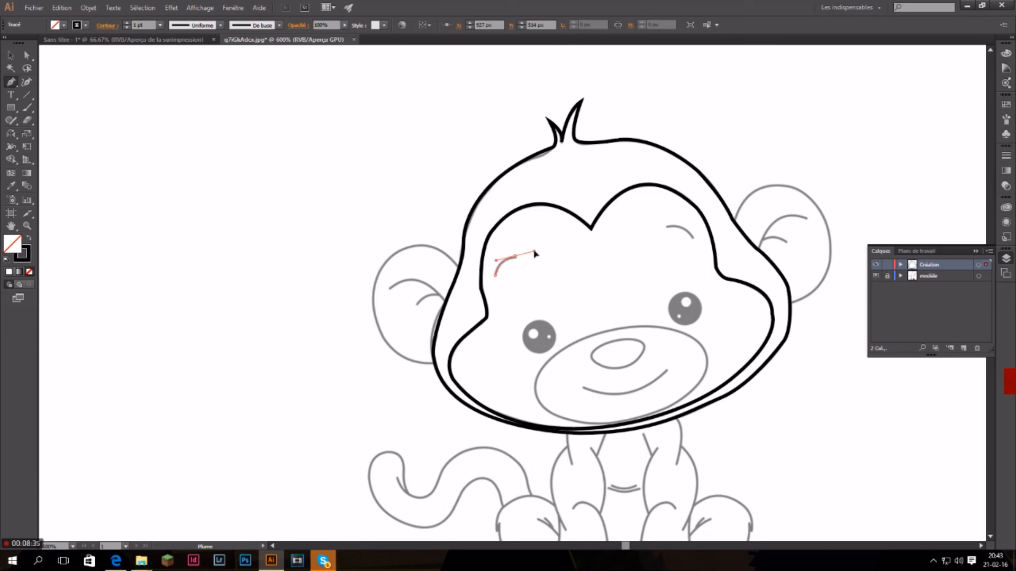
pyautogui.moveTo(534, 254); pyautogui.dragTo(534, 253)
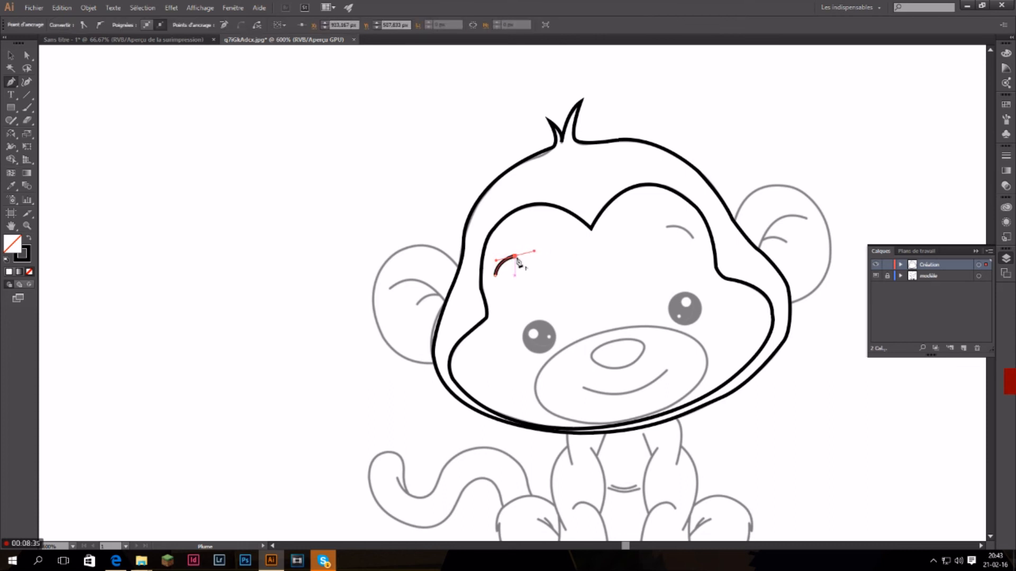
pyautogui.keyDown('ctrl'); pyautogui.click(309, 265); pyautogui.keyUp('ctrl')
pyautogui.click(666, 228)
pyautogui.moveTo(690, 237); pyautogui.dragTo(699, 253)
pyautogui.keyDown('ctrl'); pyautogui.click(733, 250); pyautogui.keyUp('ctrl')
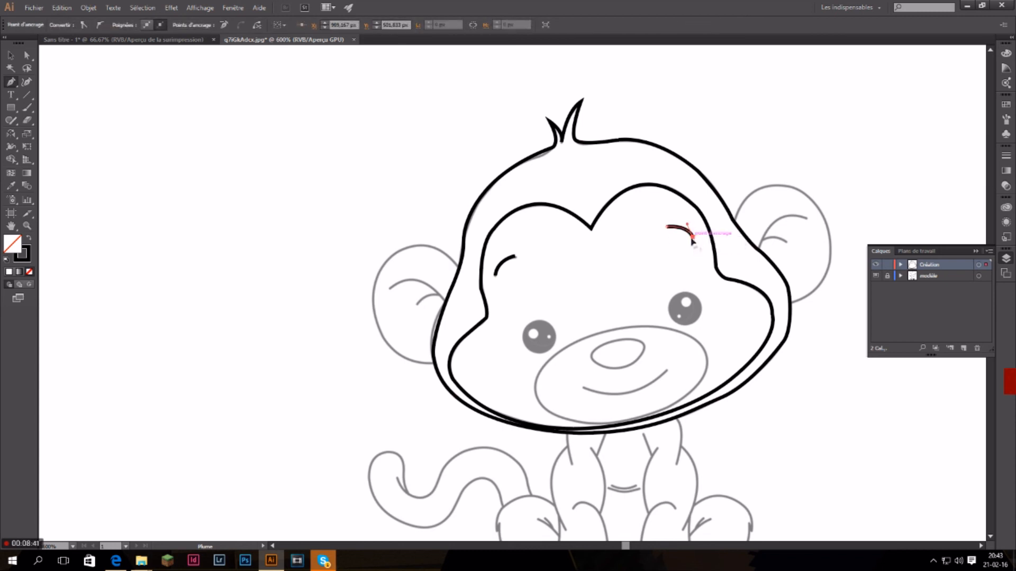
# Trace the oval muzzle around the nose and mouth as a closed curved path and deselect it.
pyautogui.click(707, 372)
pyautogui.moveTo(634, 326); pyautogui.dragTo(547, 329)
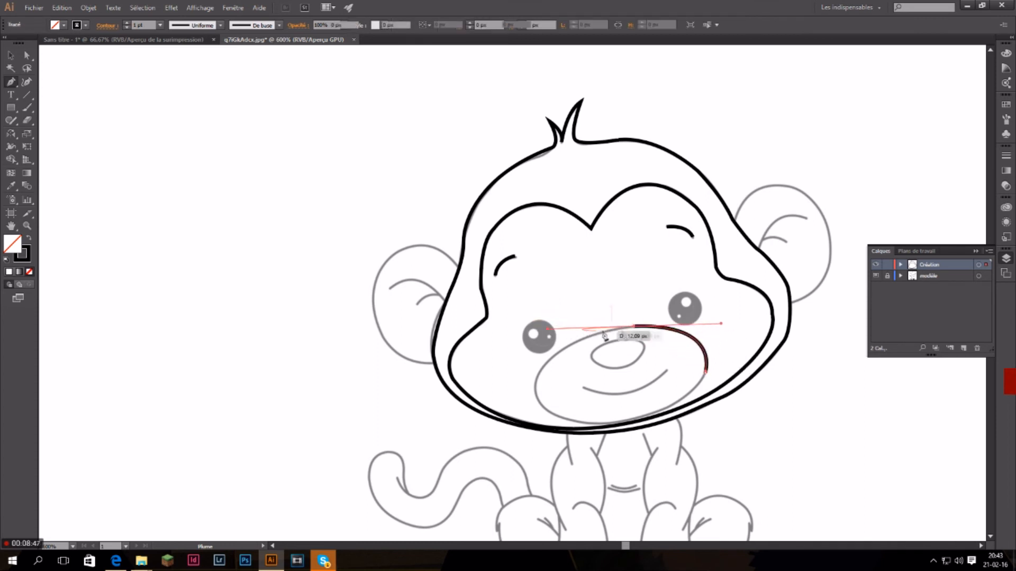
pyautogui.click(634, 326)
pyautogui.moveTo(545, 371); pyautogui.dragTo(647, 424)
pyautogui.click(540, 373)
pyautogui.click(583, 421)
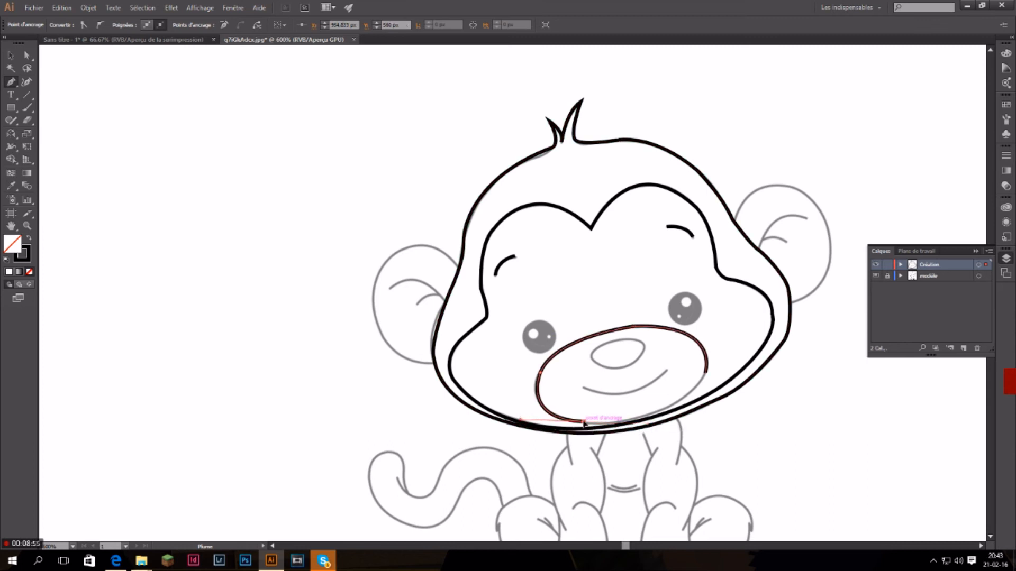
pyautogui.moveTo(705, 373); pyautogui.dragTo(700, 337)
pyautogui.hotkey('ctrl', 'z')
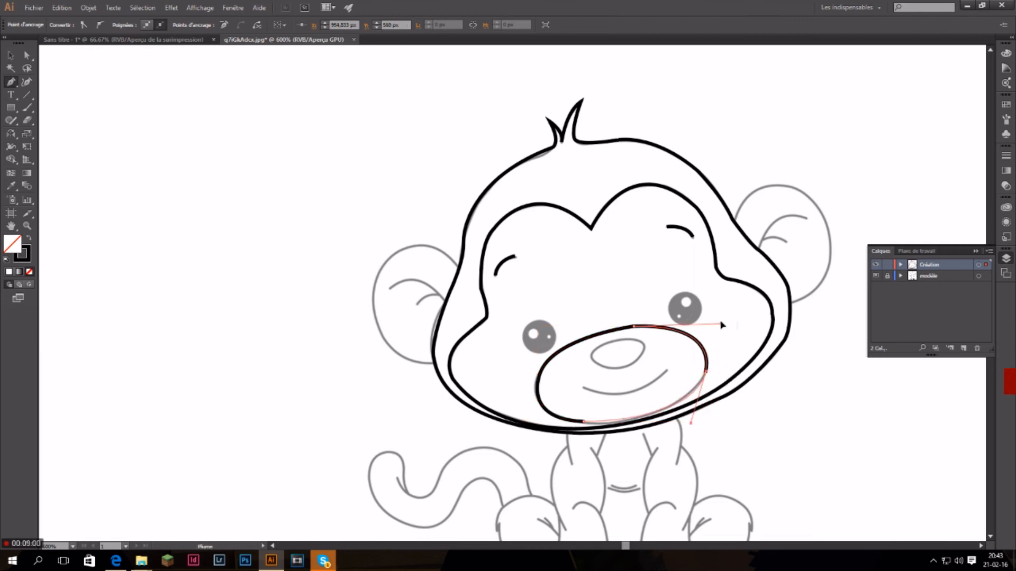
pyautogui.moveTo(740, 315); pyautogui.dragTo(740, 315)
pyautogui.keyDown('ctrl'); pyautogui.click(736, 358); pyautogui.keyUp('ctrl')
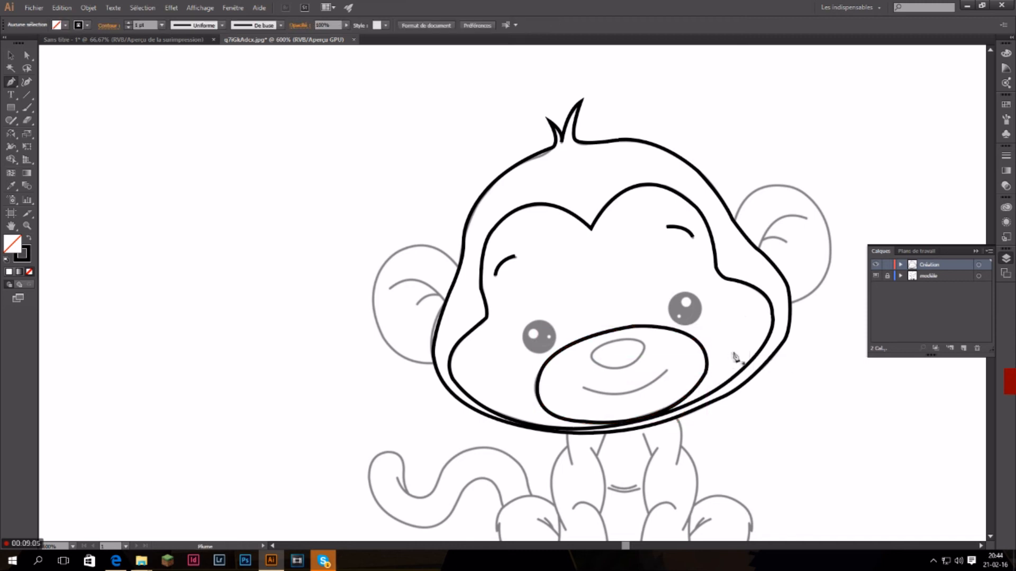
# Trace the smiling mouth as a single open curve inside the muzzle and deselect it.
pyautogui.click(584, 388)
pyautogui.moveTo(666, 371); pyautogui.dragTo(697, 331)
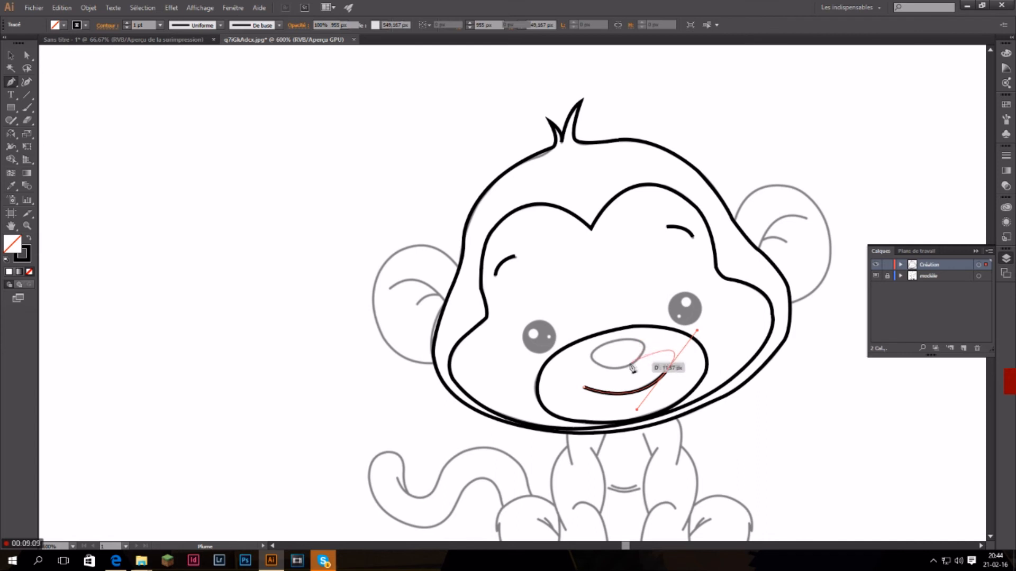
pyautogui.click(666, 371)
pyautogui.moveTo(590, 360); pyautogui.dragTo(622, 375)
pyautogui.hotkey('ctrl', 'z')
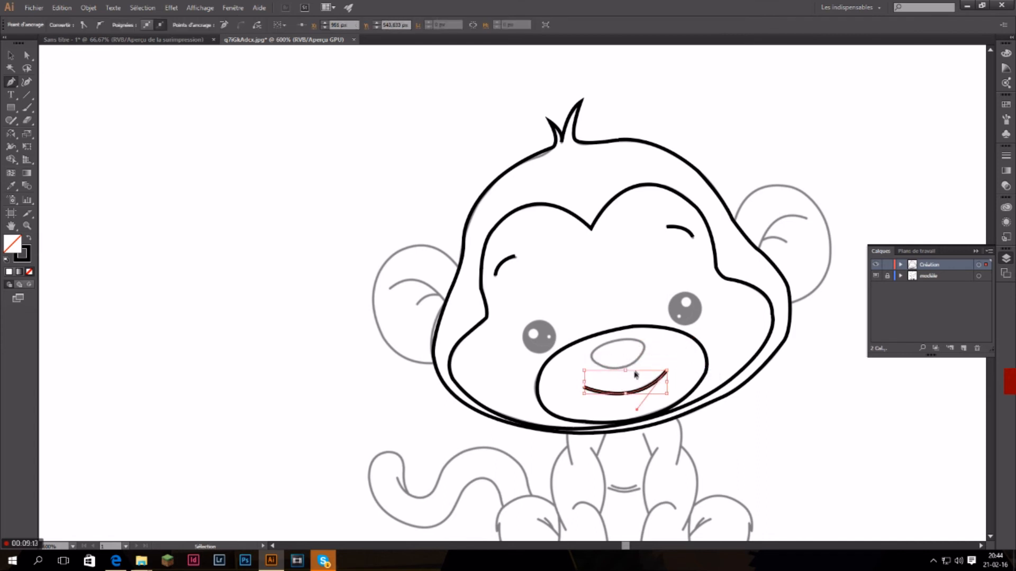
pyautogui.keyDown('ctrl'); pyautogui.click(633, 370); pyautogui.keyUp('ctrl')
# Trace the small oval nose above the mouth as a closed path and deselect it.
pyautogui.click(612, 368)
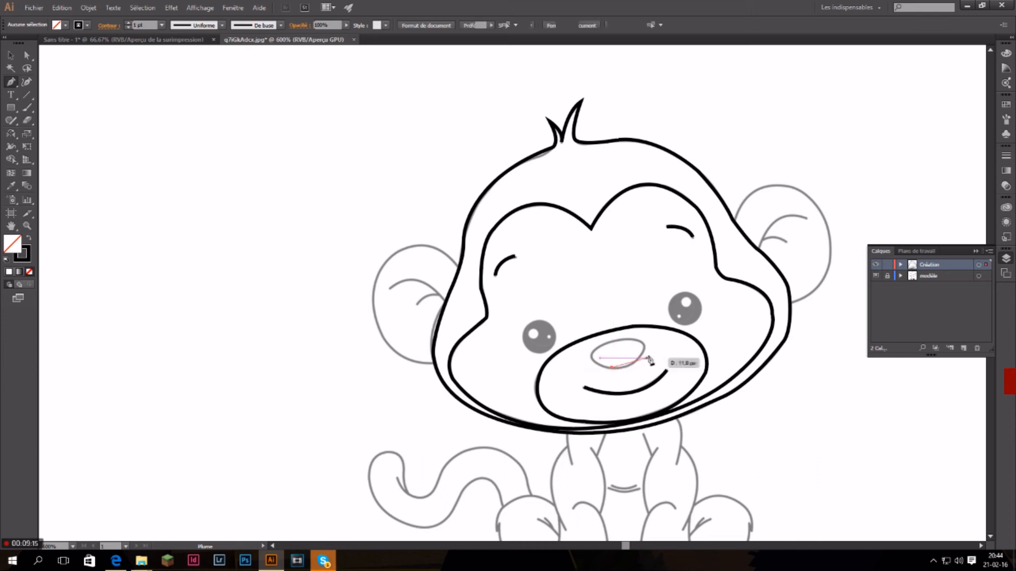
pyautogui.moveTo(644, 346); pyautogui.dragTo(647, 320)
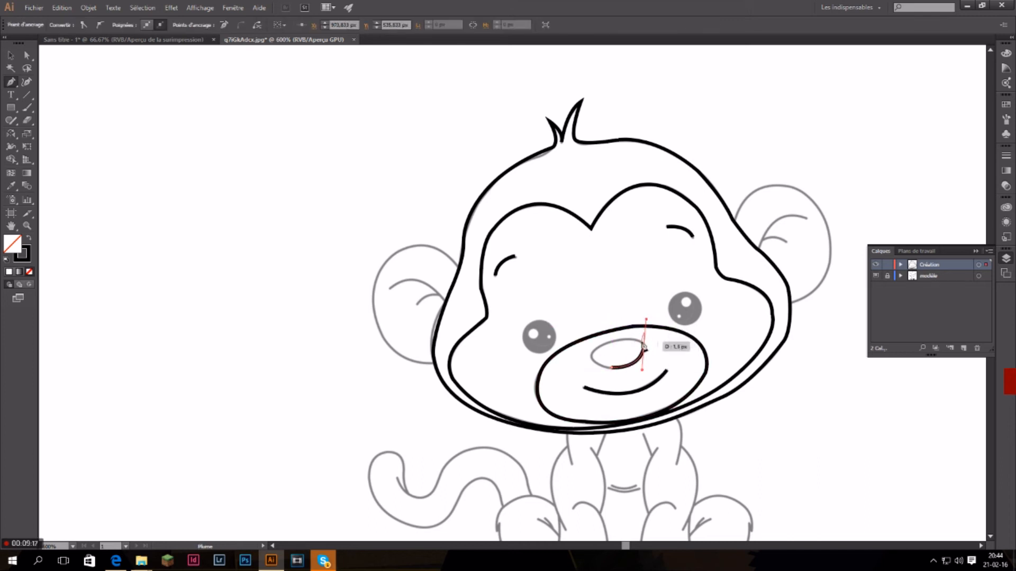
pyautogui.click(644, 345)
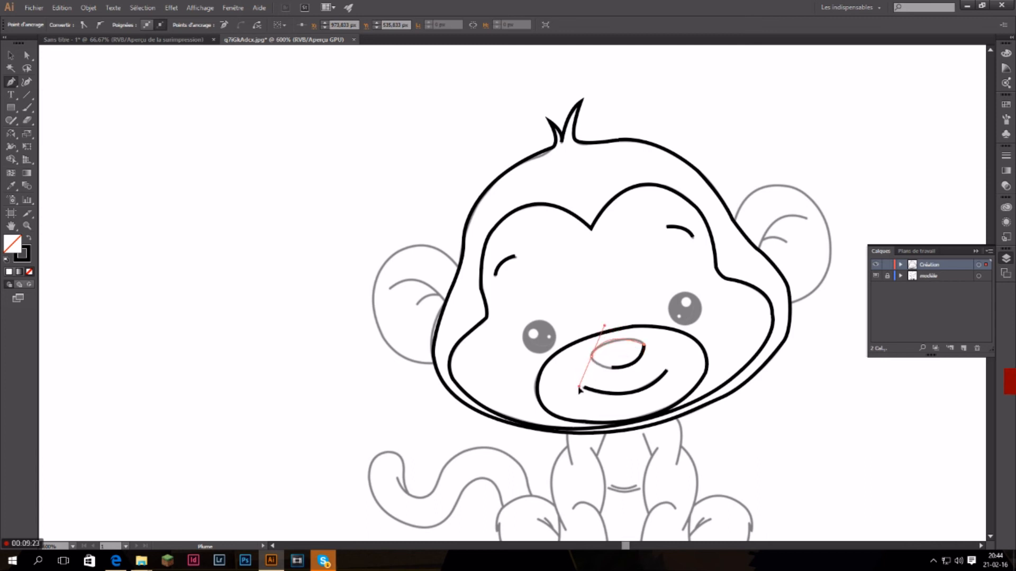
pyautogui.moveTo(574, 390); pyautogui.dragTo(576, 388)
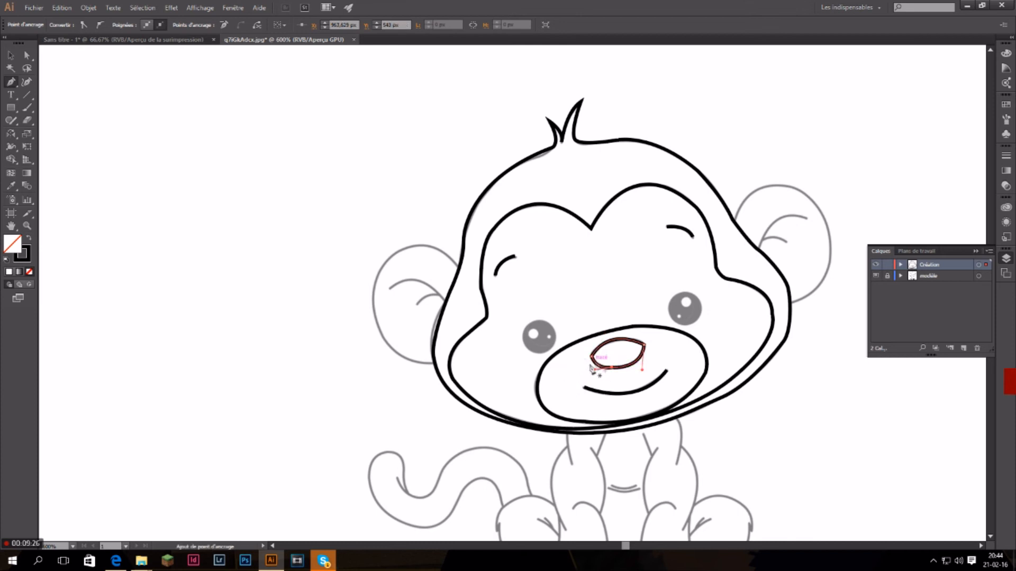
pyautogui.keyDown('ctrl'); pyautogui.click(322, 360); pyautogui.keyUp('ctrl')
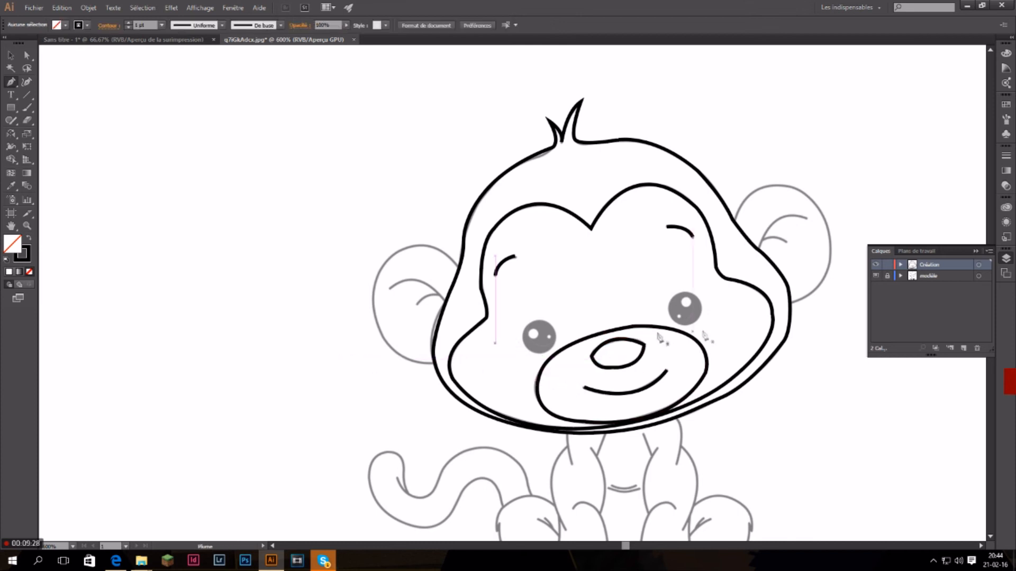
# Hide the modèle layer and remove the inner face line's anchor point at the forehead notch with the Delete Anchor Point tool.
pyautogui.click(876, 277)
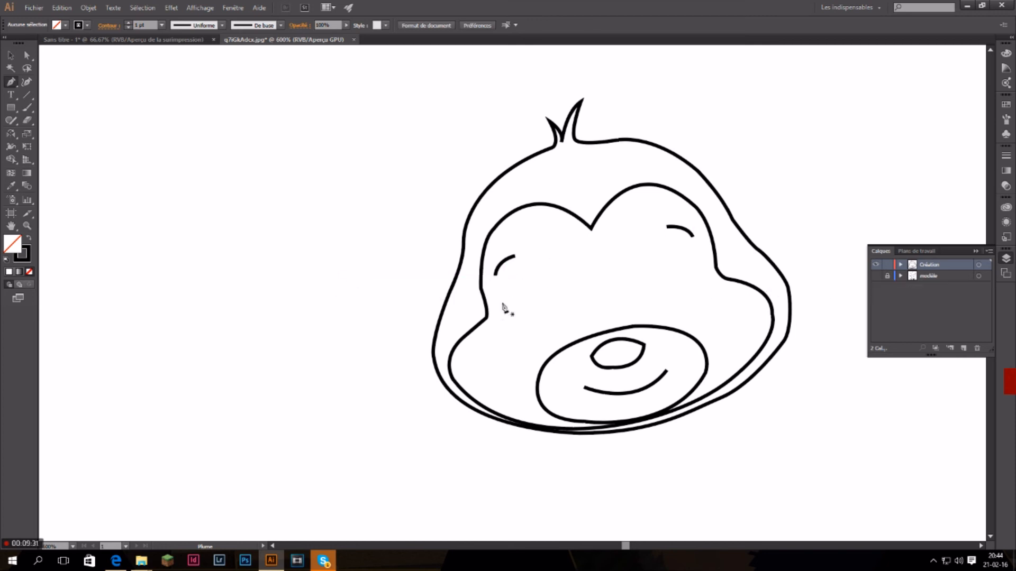
pyautogui.scroll(-4, 503, 307)
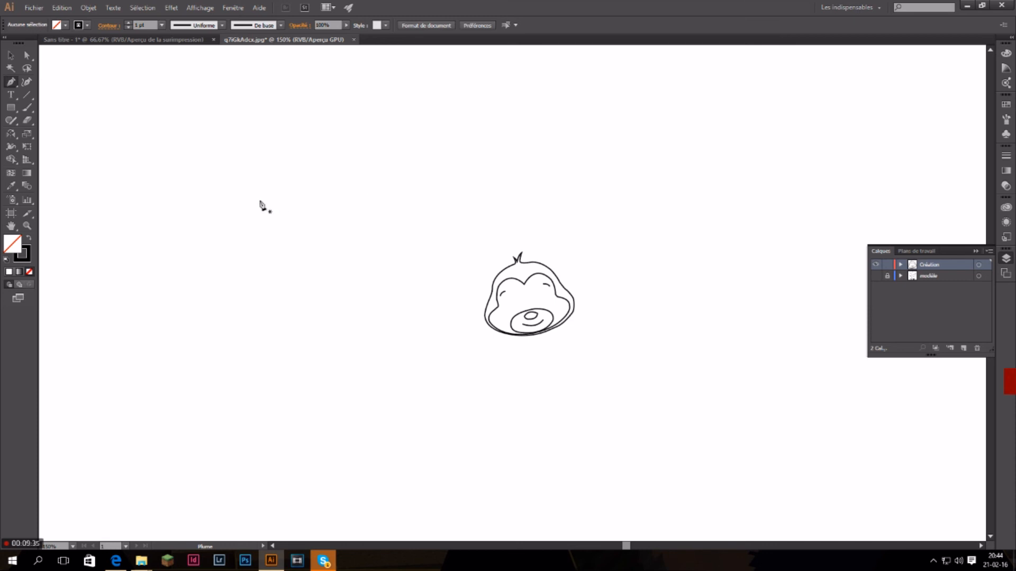
pyautogui.moveTo(7, 85); pyautogui.dragTo(70, 108)
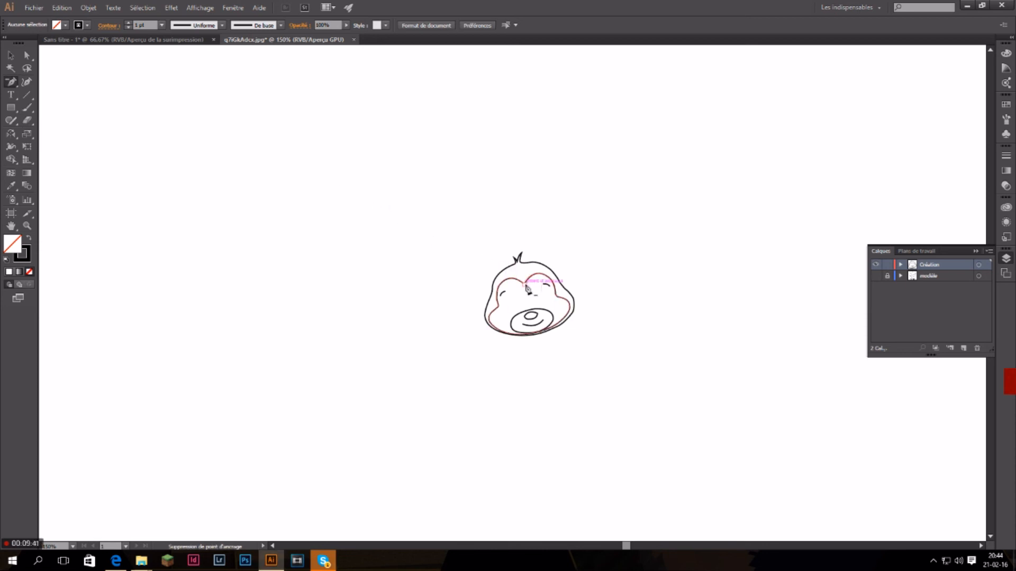
pyautogui.click(528, 287)
pyautogui.click(500, 290)
pyautogui.click(534, 321)
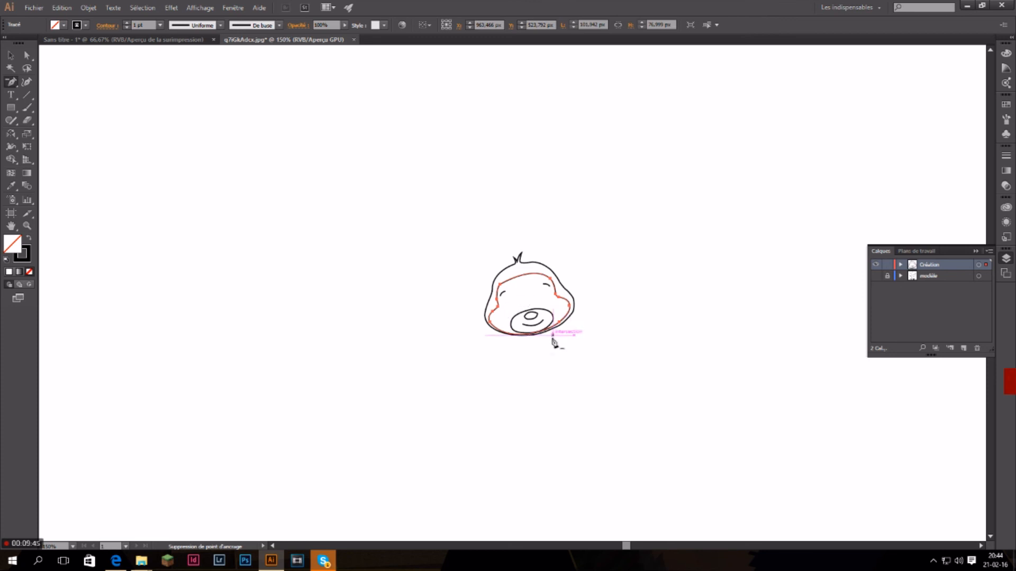
# Try to remove anchor points around the hair spikes from the unselected head outline.
pyautogui.click(522, 253)
pyautogui.click(609, 292)
pyautogui.scroll(3, 534, 296)
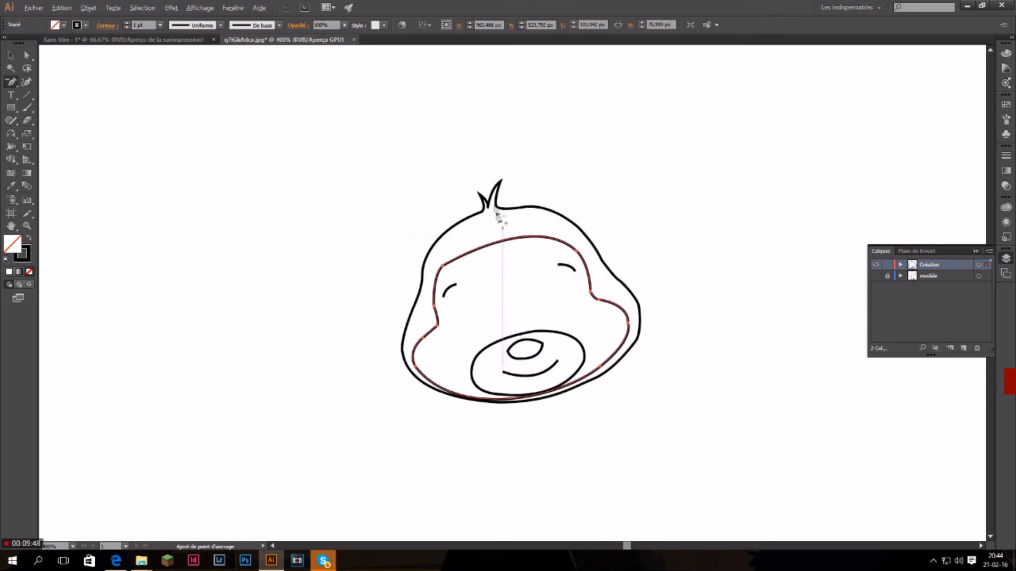
pyautogui.click(497, 215)
pyautogui.click(608, 292)
# Select the head outline and remove its hair-spike anchor points with the Delete Anchor Point tool.
pyautogui.click(11, 55)
pyautogui.click(525, 208)
pyautogui.click(11, 82)
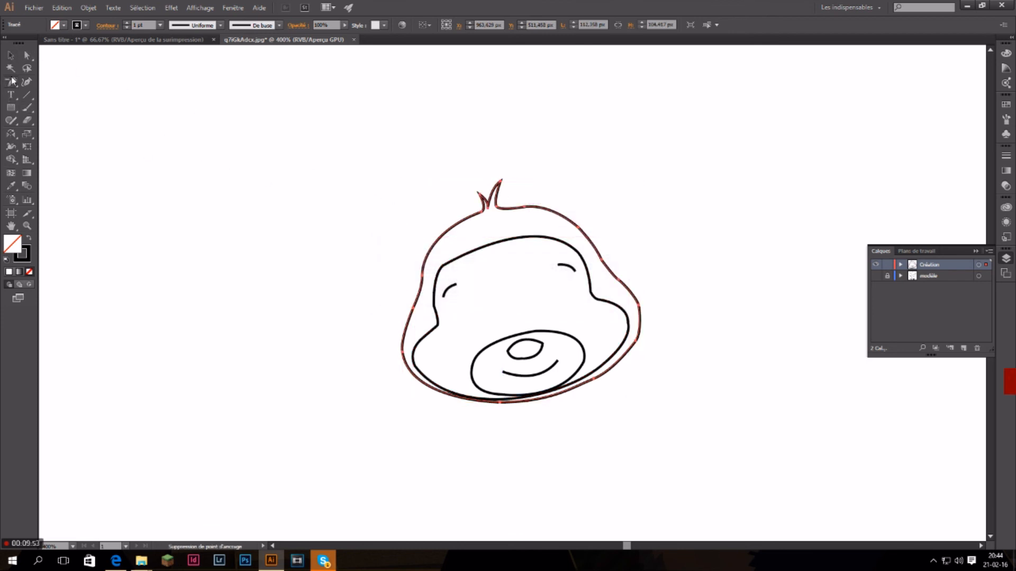
pyautogui.click(500, 184)
pyautogui.click(480, 194)
pyautogui.click(492, 207)
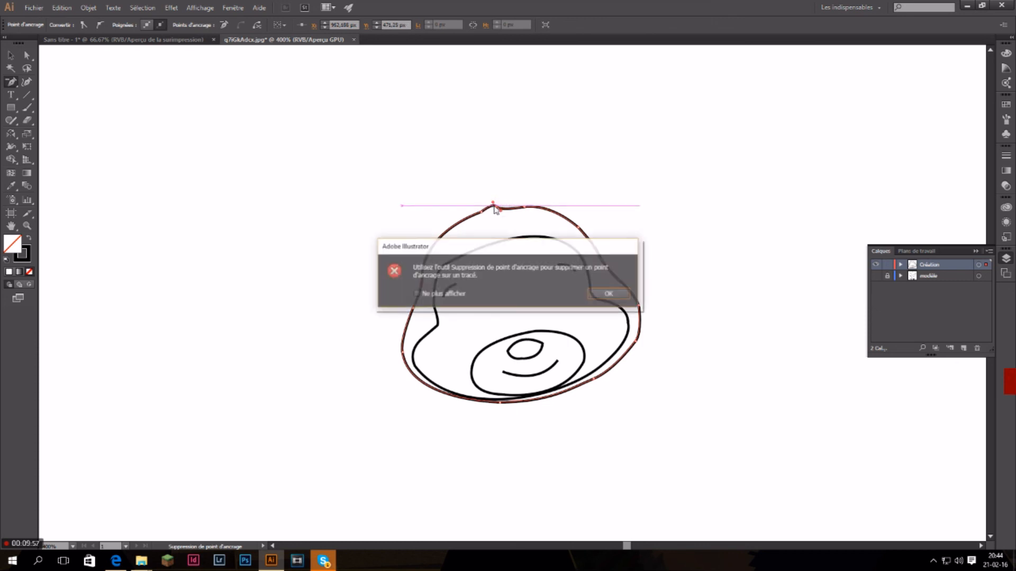
pyautogui.click(609, 294)
pyautogui.click(497, 209)
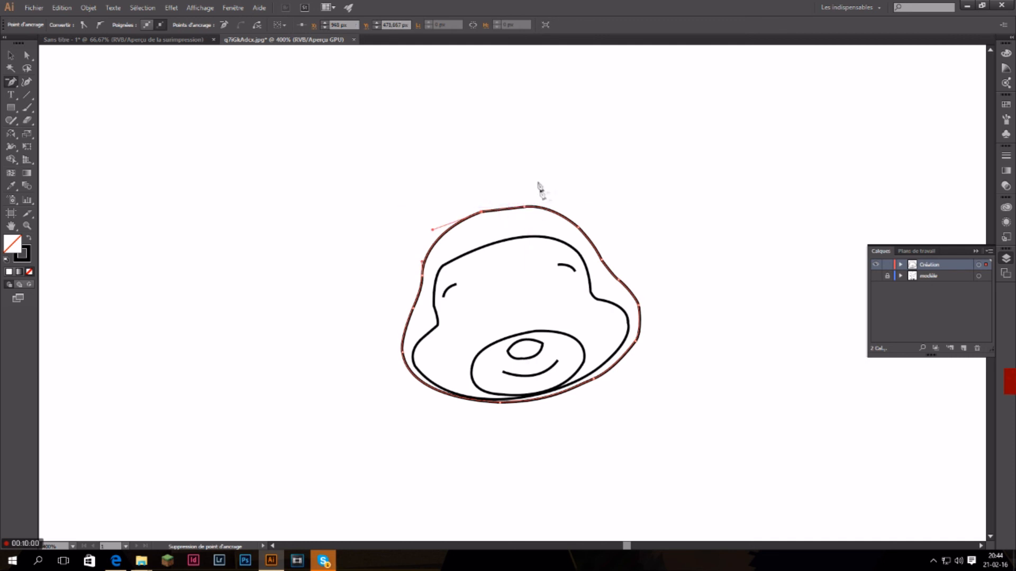
pyautogui.click(483, 215)
pyautogui.click(616, 296)
# Sketch a large open curve sweeping around the head with the Curvature tool.
pyautogui.scroll(-4, 458, 196)
pyautogui.scroll(4, 459, 269)
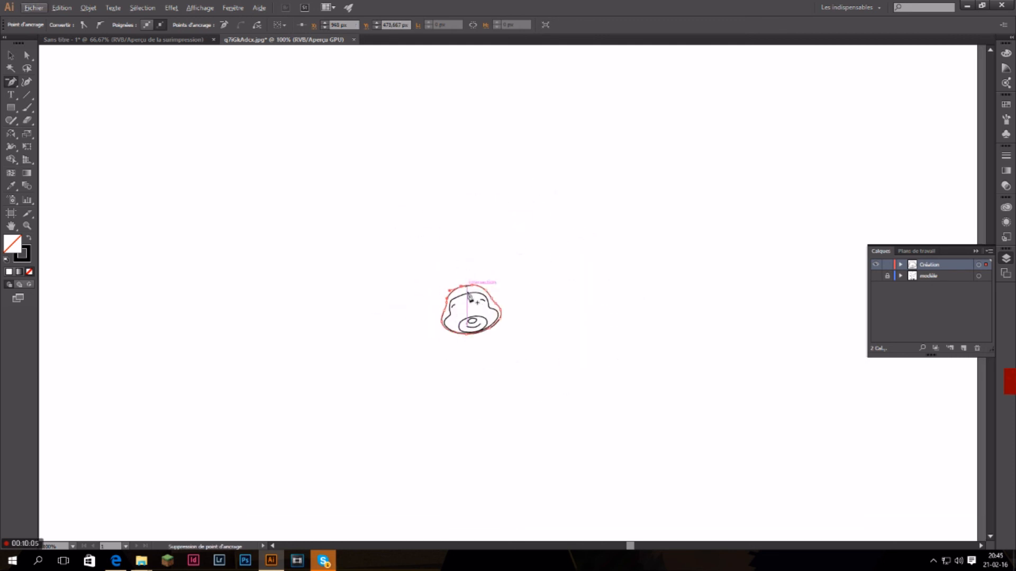
pyautogui.scroll(7, 470, 300)
pyautogui.scroll(-3, 194, 192)
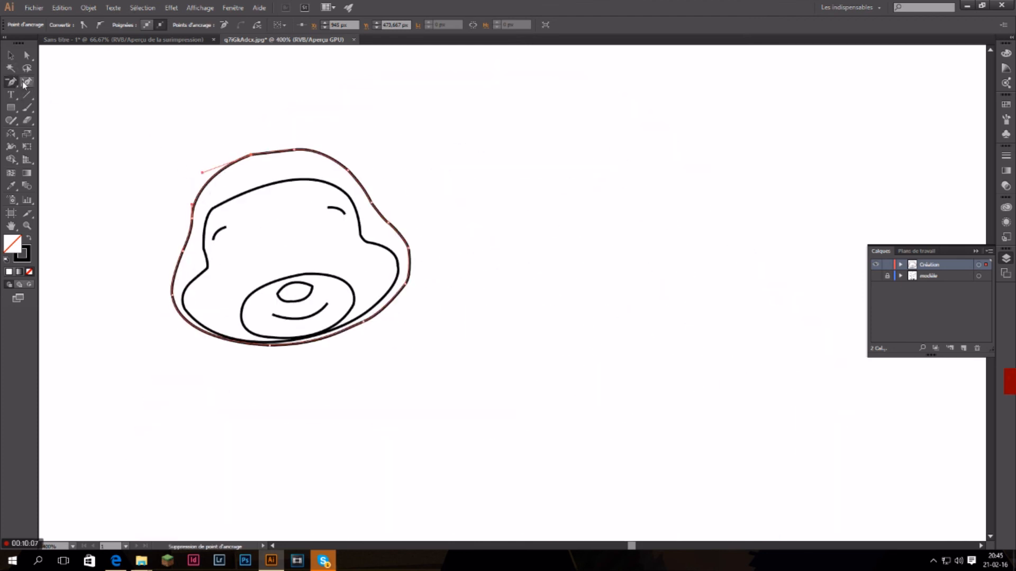
pyautogui.click(25, 83)
pyautogui.click(171, 108)
pyautogui.click(353, 106)
pyautogui.click(534, 162)
pyautogui.click(596, 329)
pyautogui.click(455, 440)
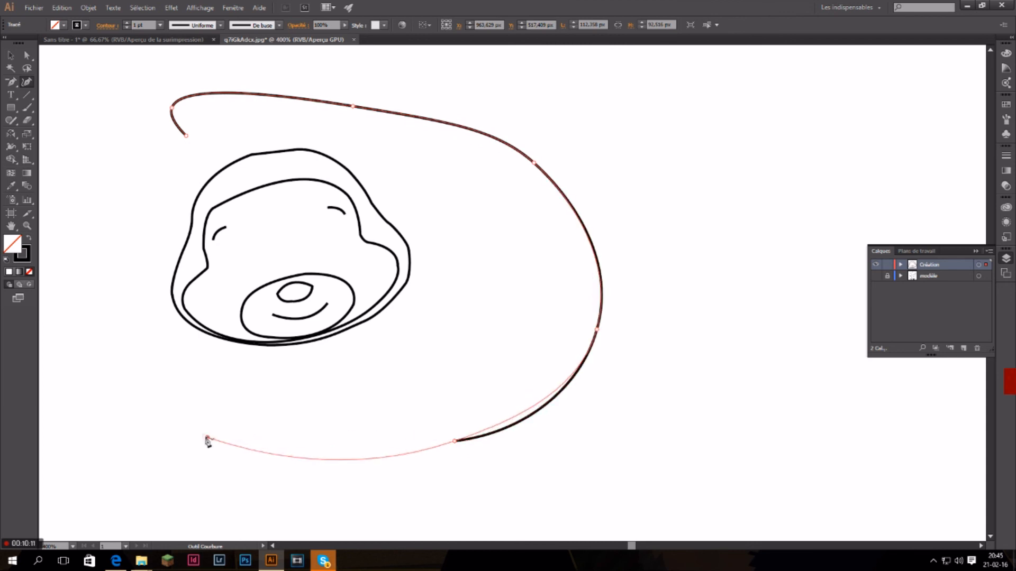
pyautogui.click(204, 435)
pyautogui.click(68, 314)
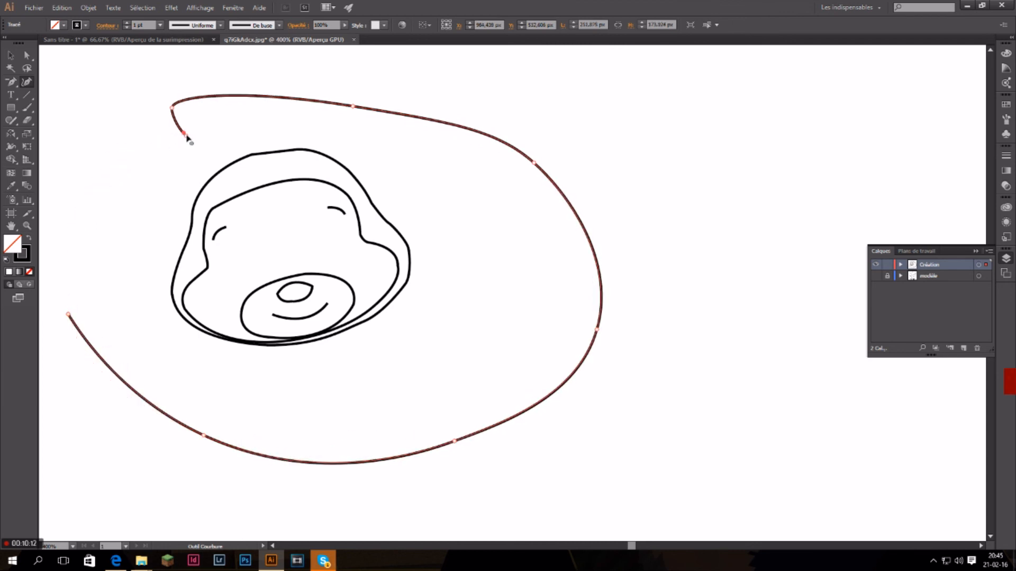
# Undo the large open curve drawn around the head.
pyautogui.hotkey('ctrl', 'z')
pyautogui.hotkey('ctrl', 'z')
pyautogui.hotkey('ctrl', 'z')
pyautogui.hotkey('ctrl', 'z')
pyautogui.hotkey('ctrl', 'z')
pyautogui.hotkey('ctrl', 'z')
pyautogui.hotkey('ctrl', 'z')
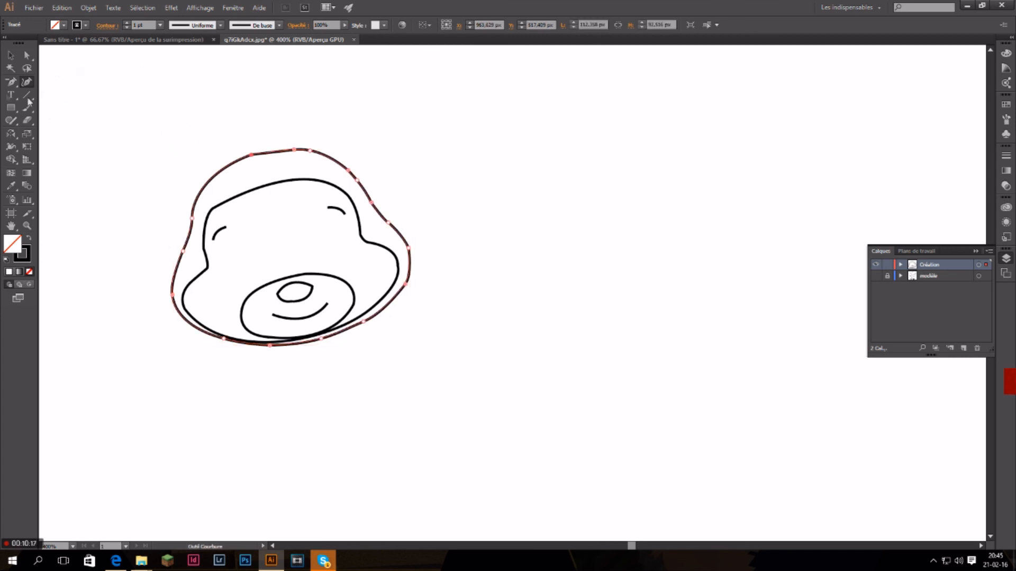
# Activate the Delete Anchor Point tool and decline the incoming Skype call.
pyautogui.press('-')
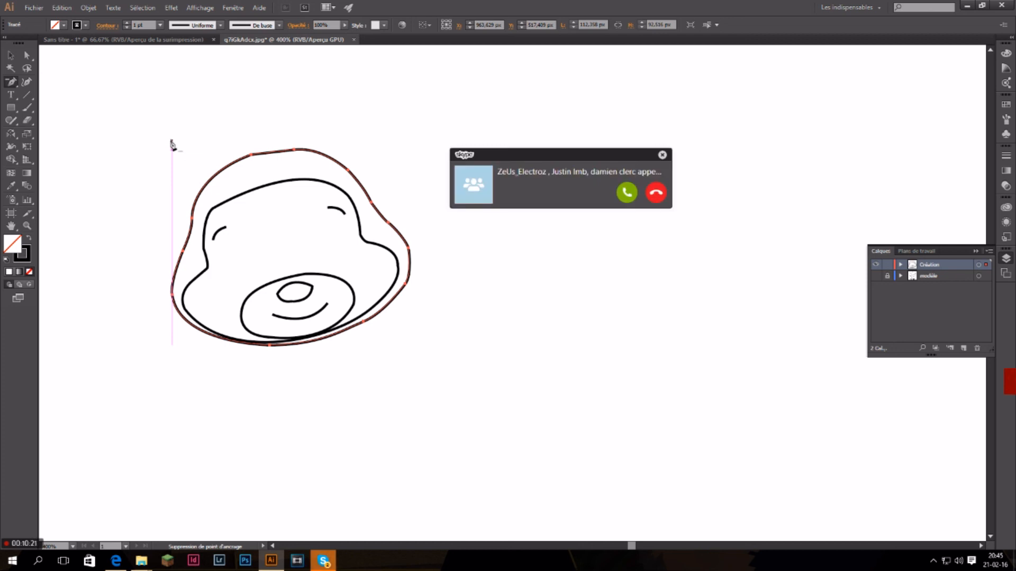
pyautogui.click(656, 194)
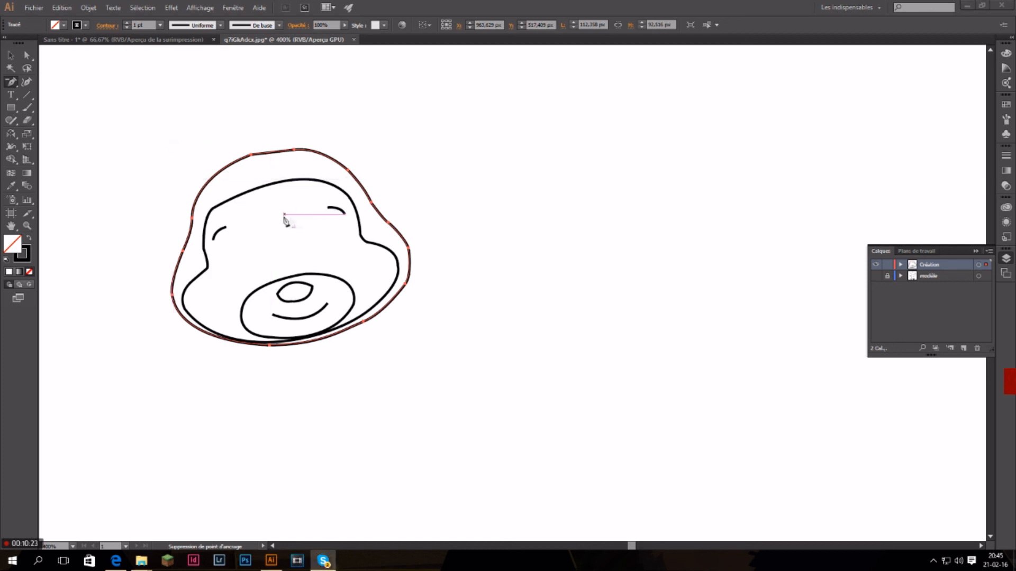